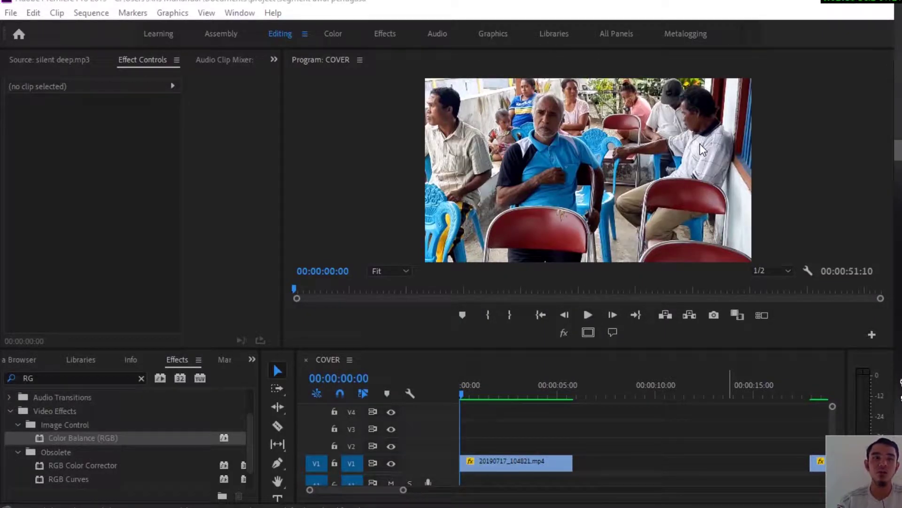
click(634, 4)
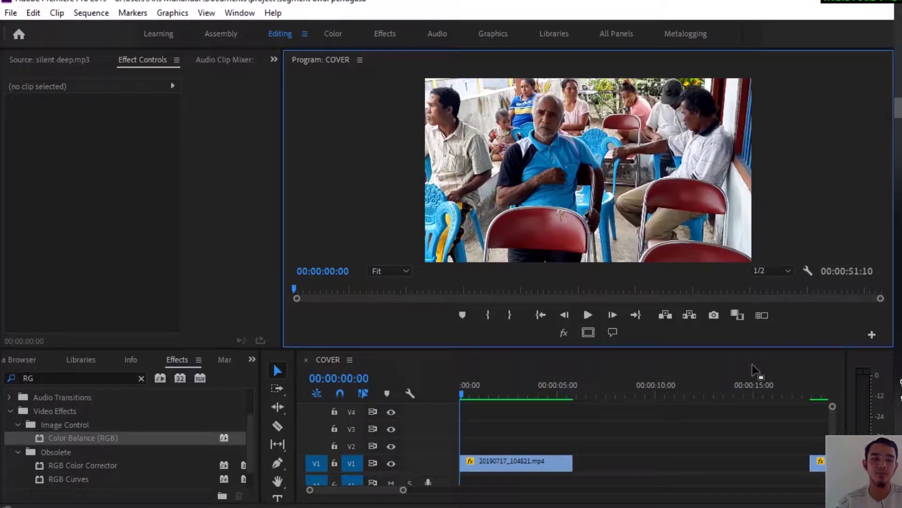
click(479, 461)
click(589, 310)
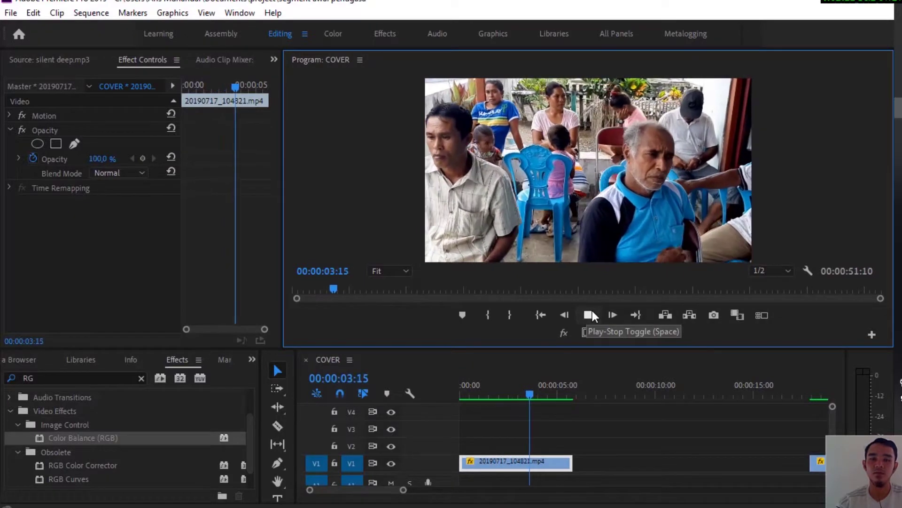
key(space)
click(541, 314)
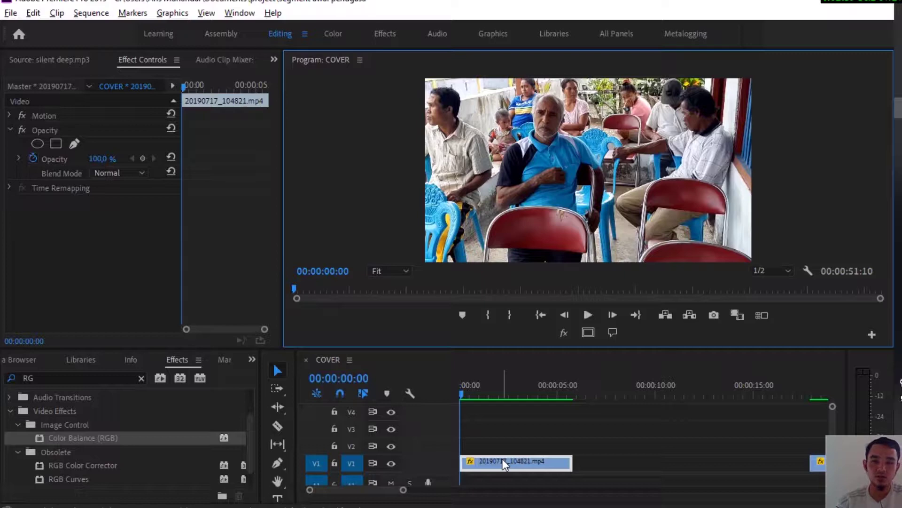
Alt-drag the V1 school clip upward to stack copies on V2, V3 and V4, then select the V4 copy
click(505, 460)
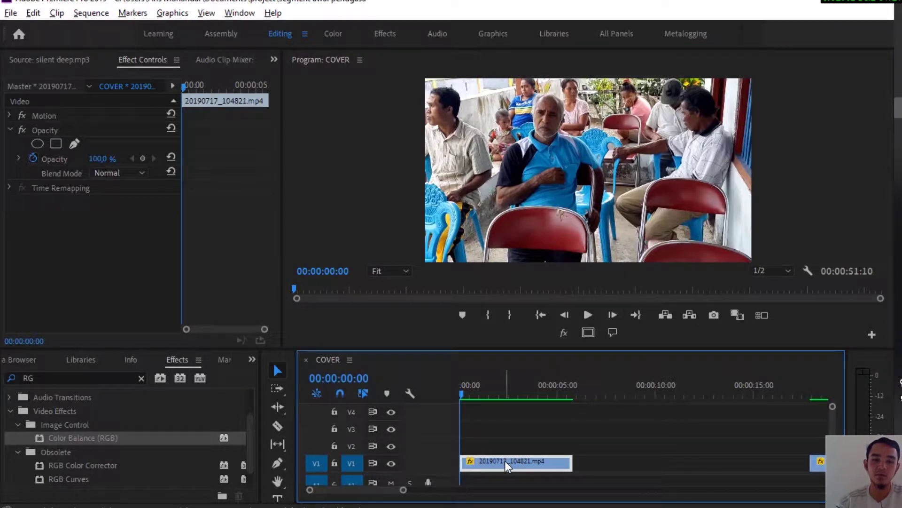
drag(505, 461, 512, 426)
click(628, 430)
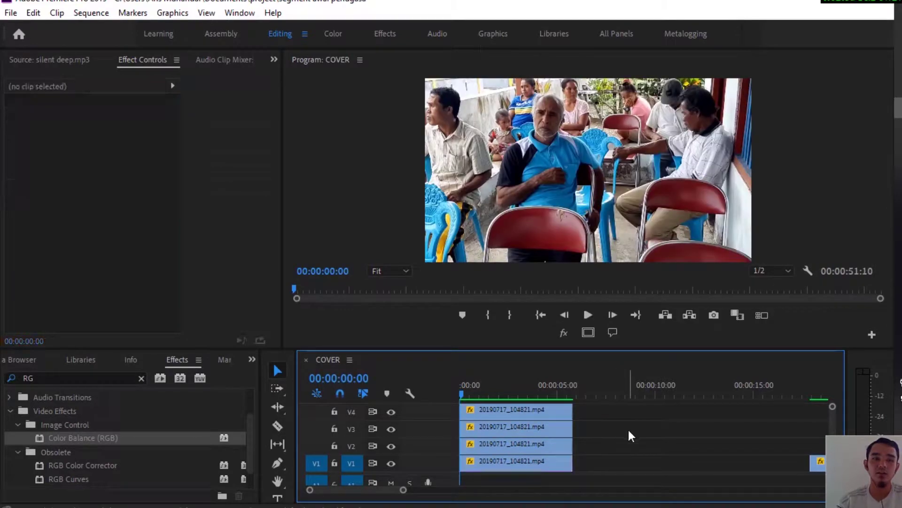
click(523, 409)
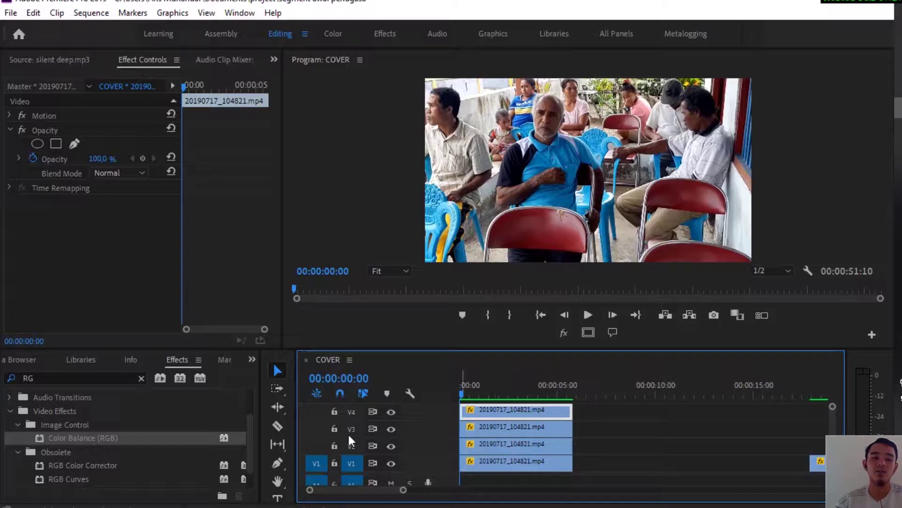
click(100, 435)
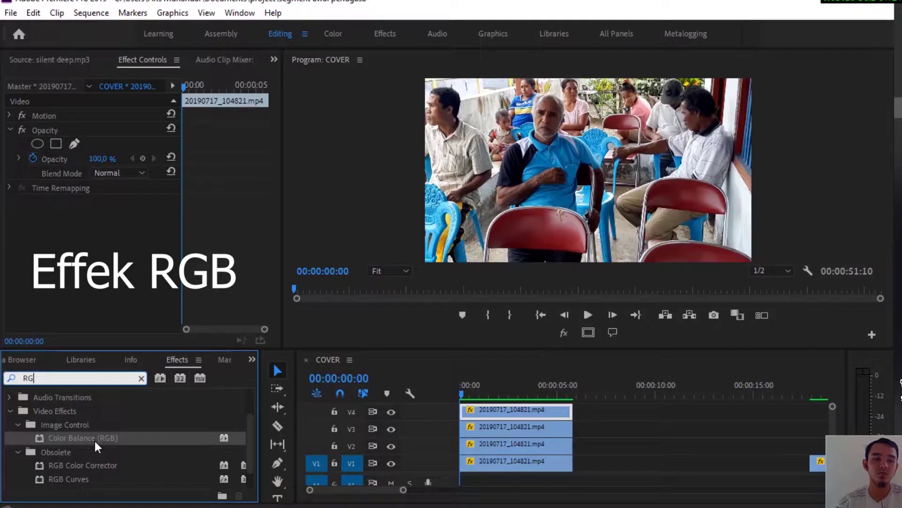
Apply Color Balance (RGB) to the V4 copy with Green and Blue at 0, leaving Red 100
drag(95, 442, 159, 437)
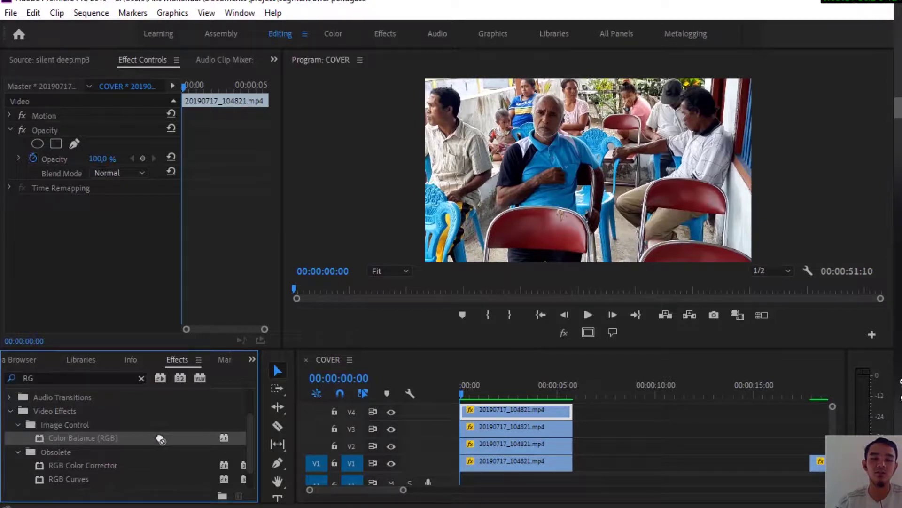
drag(158, 437, 528, 413)
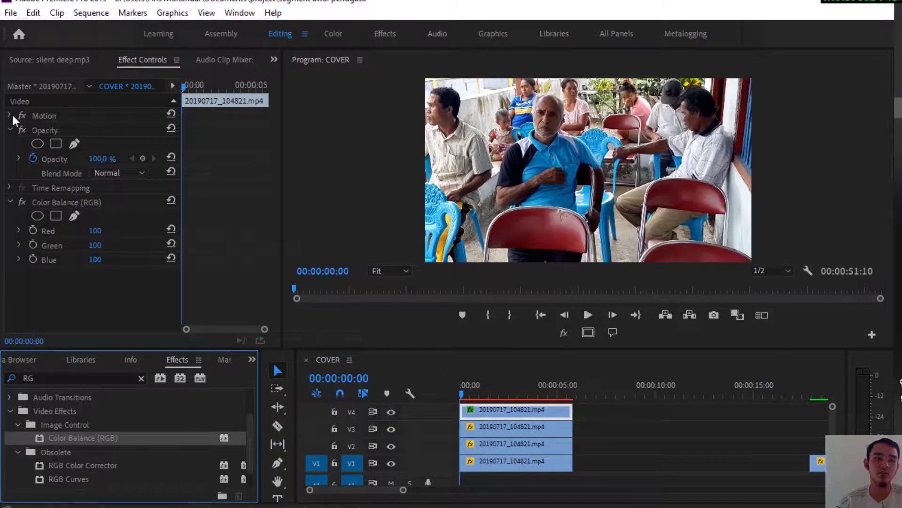
click(13, 130)
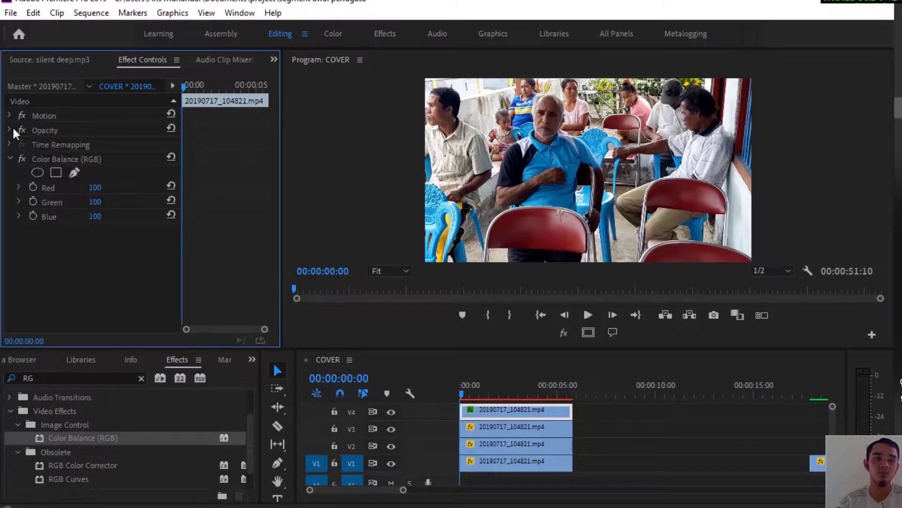
click(12, 127)
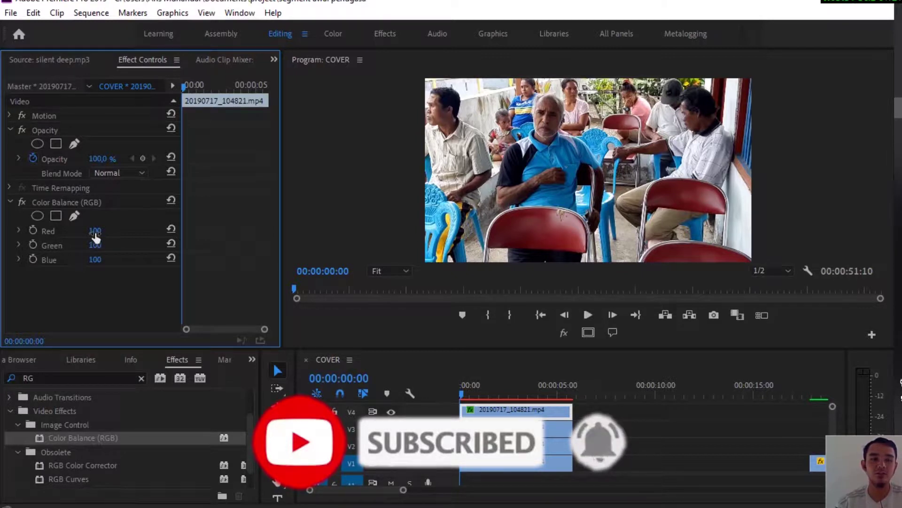
click(95, 244)
text(0)
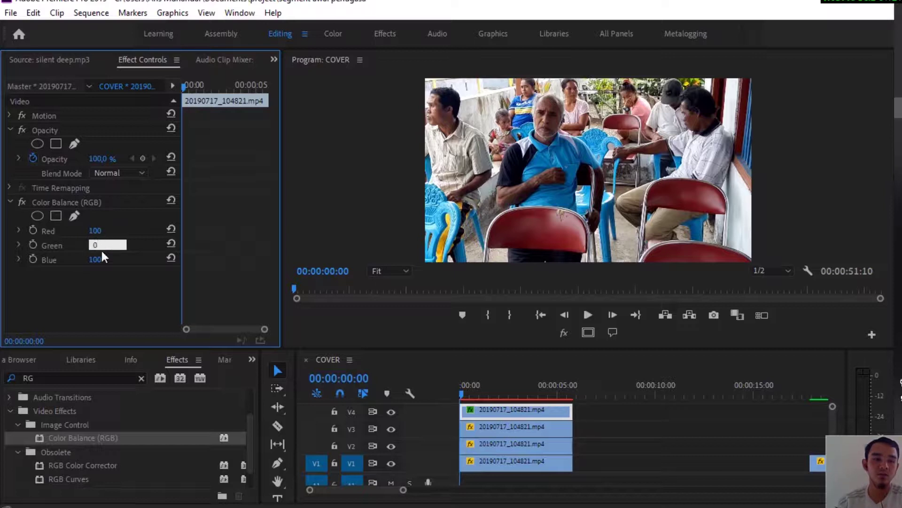
click(99, 259)
text(0)
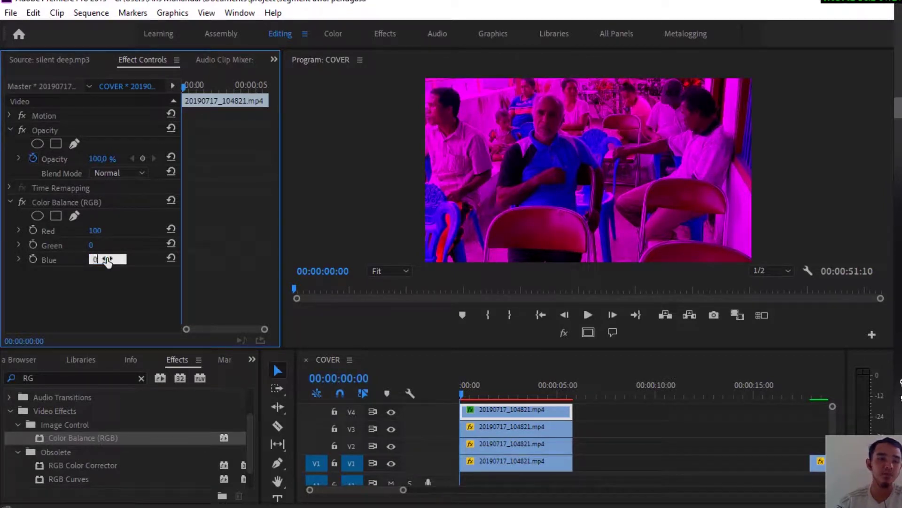
click(106, 274)
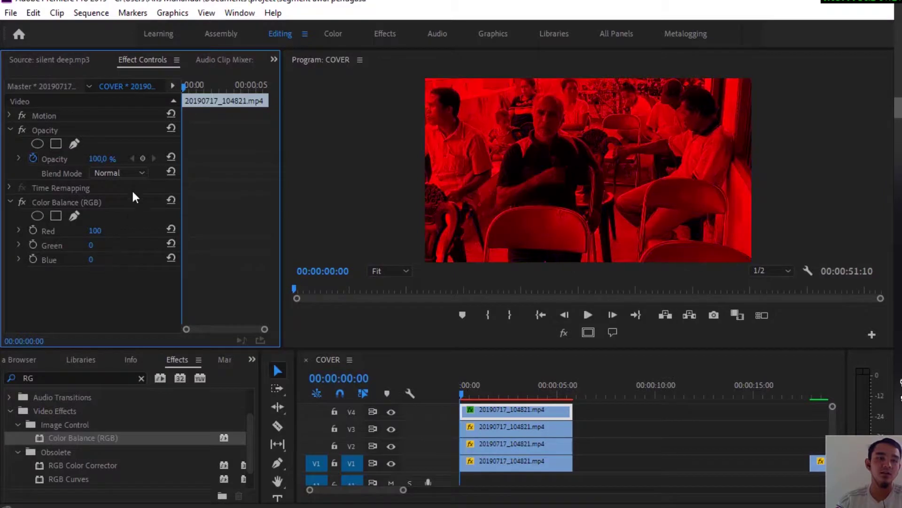
click(9, 116)
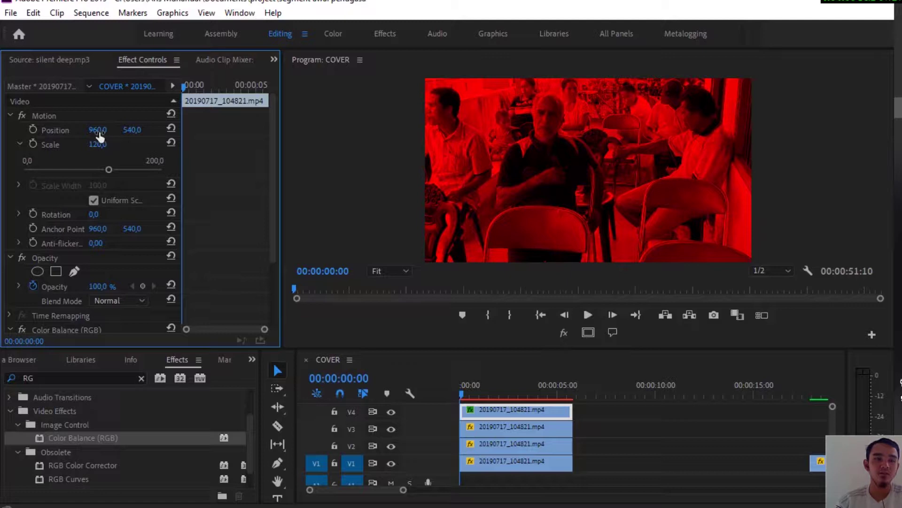
Set the red V4 copy to Position X 900 and Screen blend mode, then hide track V4
click(98, 130)
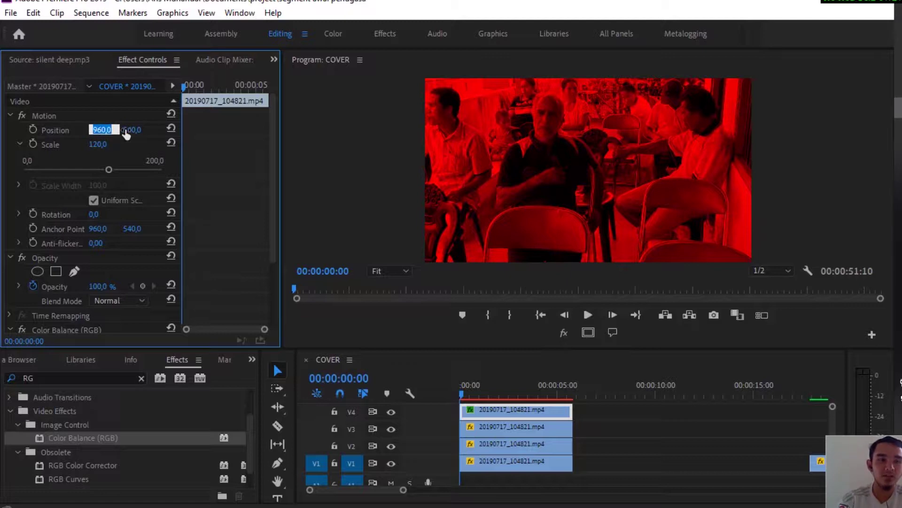
text(900)
key(Return)
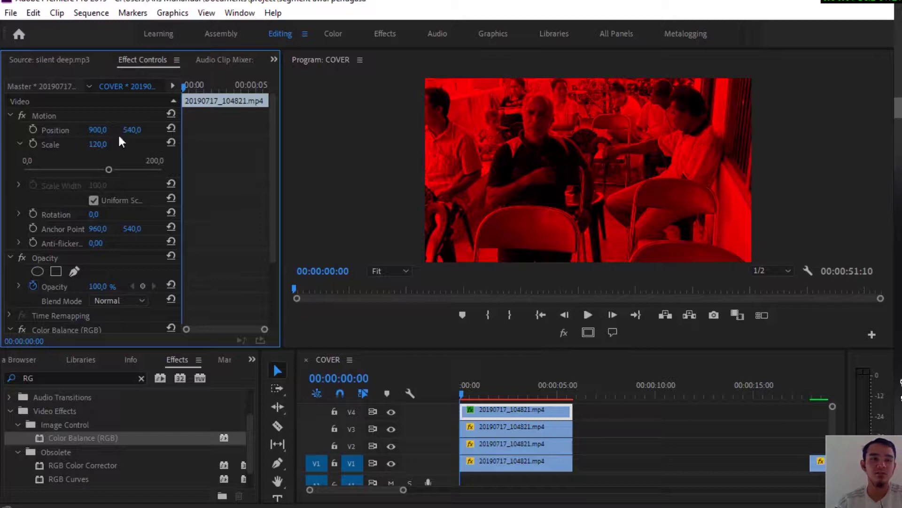
click(10, 115)
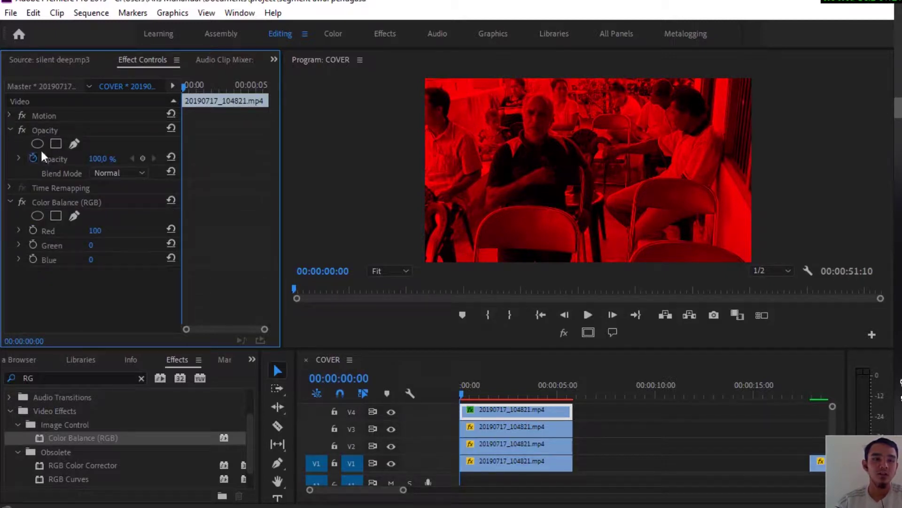
click(142, 173)
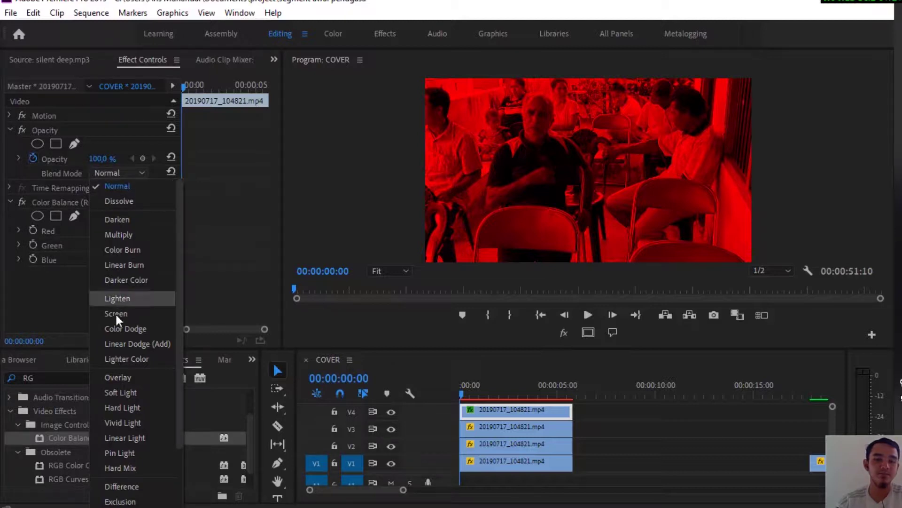
click(134, 314)
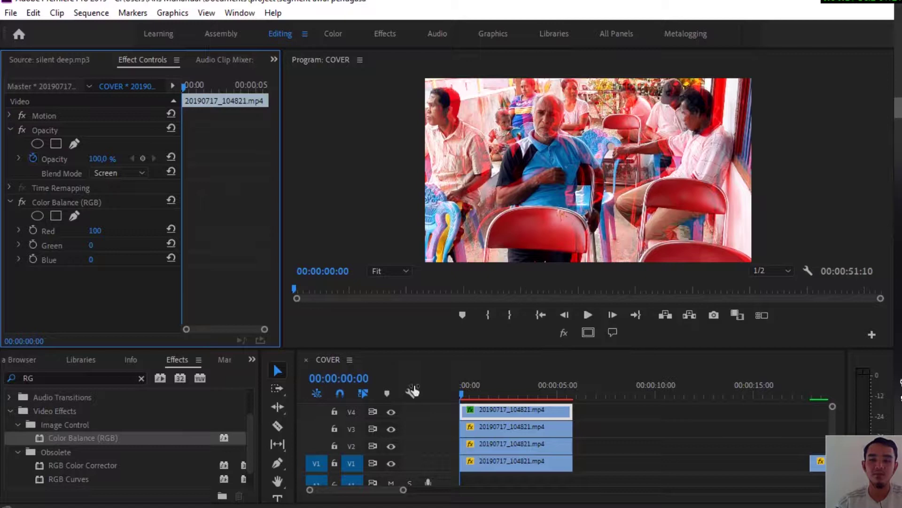
click(391, 412)
click(493, 427)
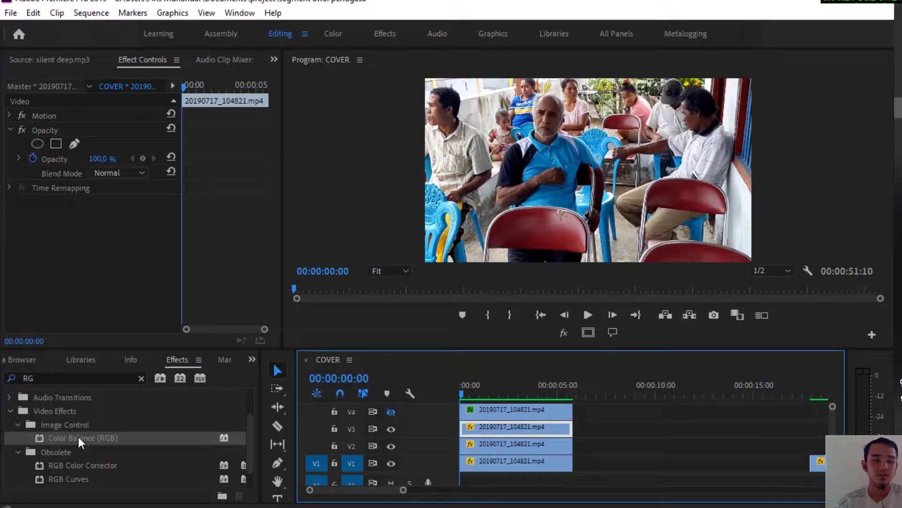
Make the V3 copy green (Red and Blue 0), Position X 1020, Screen blend, then hide V3
drag(80, 442, 92, 259)
click(90, 230)
text(0)
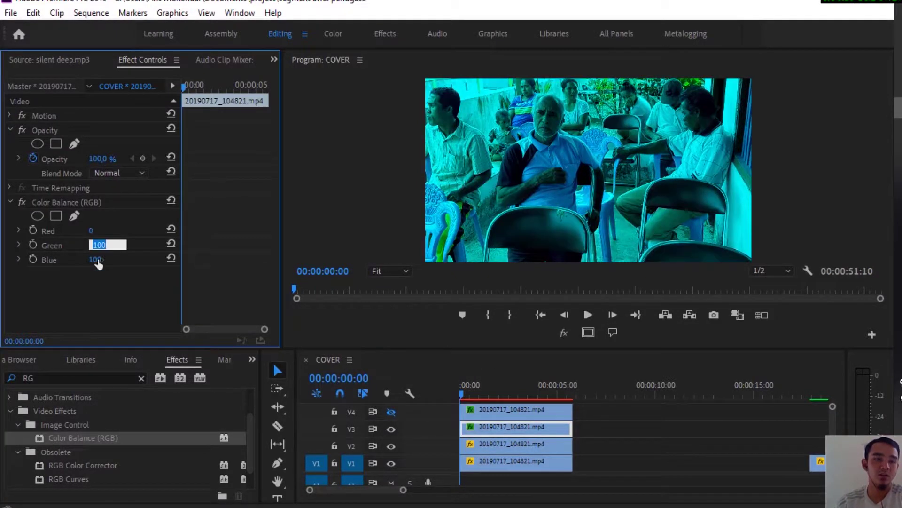
key(Tab)
key(Tab)
text(0)
key(Return)
click(9, 116)
click(106, 130)
text(1020)
key(Return)
click(120, 301)
click(108, 126)
click(391, 428)
Turn the V2 copy blue with Red and Green at 0 and Screen blend, then marquee-select the clips
click(512, 449)
drag(82, 438, 141, 291)
scroll(268, 228, down, 3)
click(91, 267)
text(0)
key(Tab)
text(0)
click(120, 209)
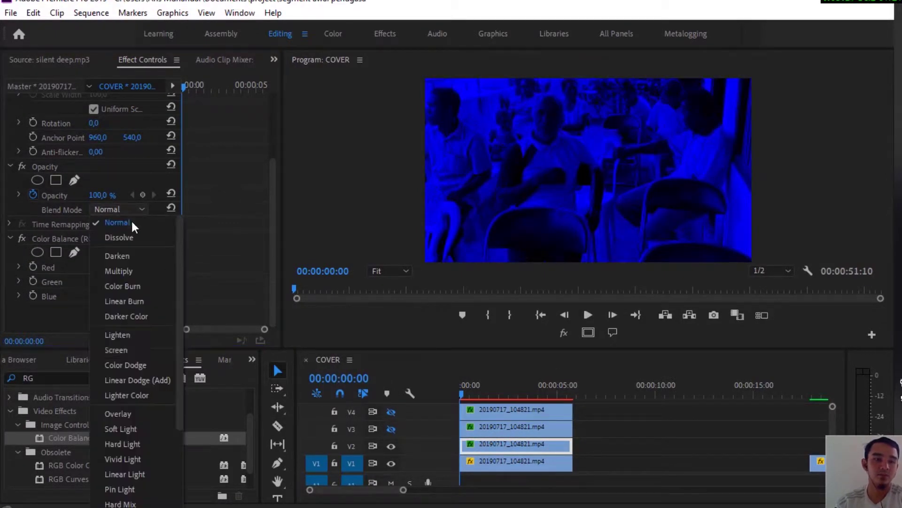
click(113, 348)
scroll(272, 149, up, 3)
drag(601, 446, 480, 411)
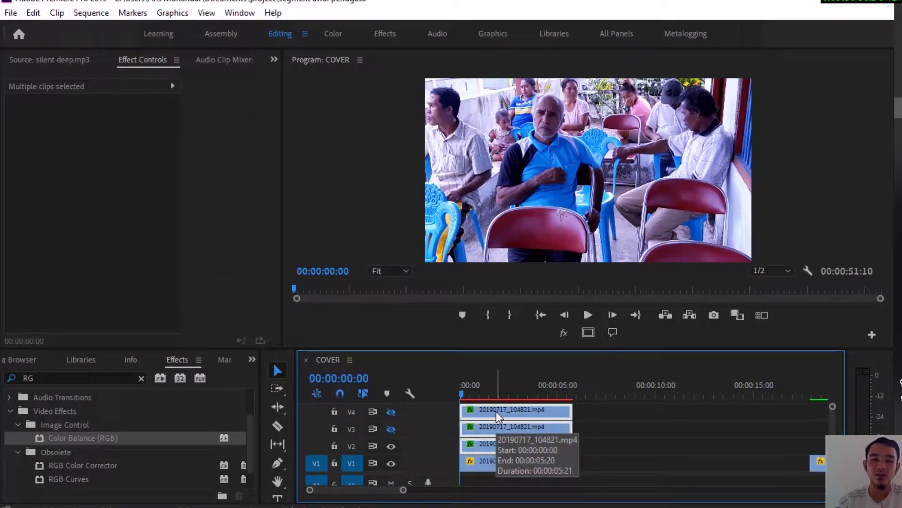
Nest the stacked clips into a single sequence named RG
right_click(496, 411)
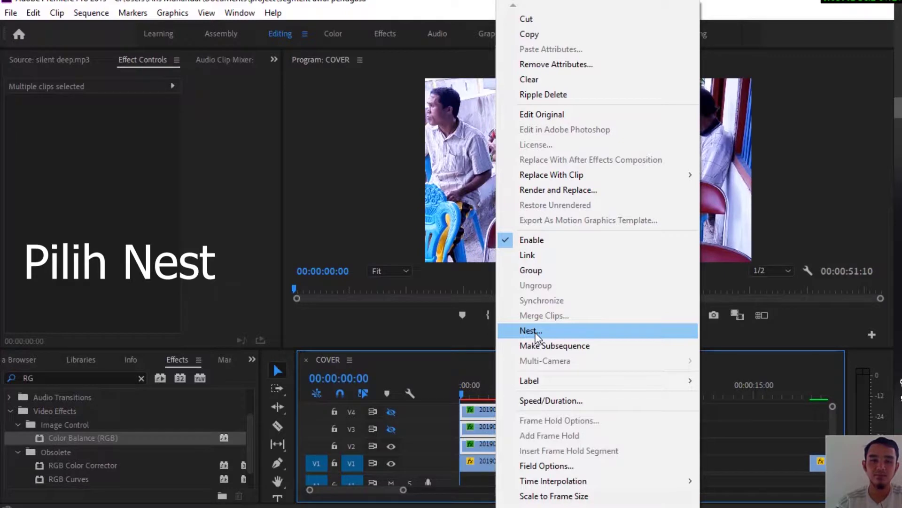
click(535, 332)
click(413, 272)
click(405, 440)
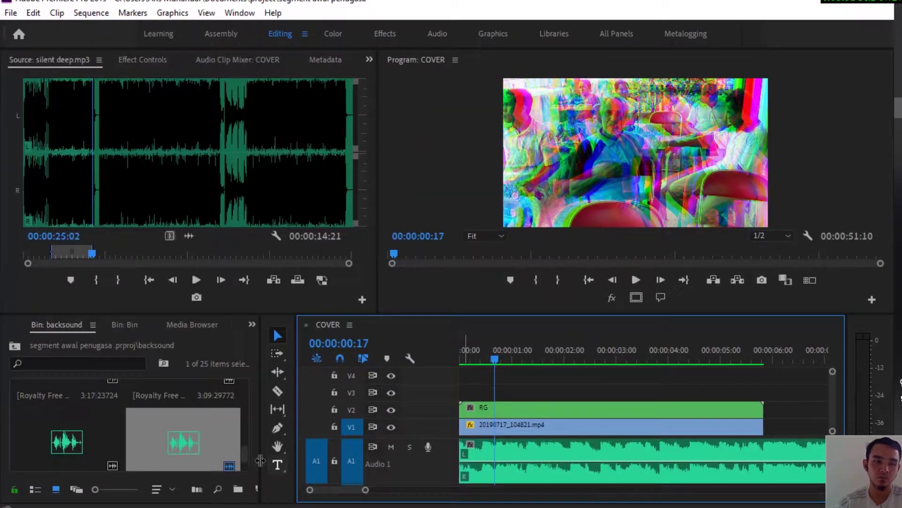
Place Causmic - Revolutionary.mp3 from the backsound bin onto audio track A1
click(248, 455)
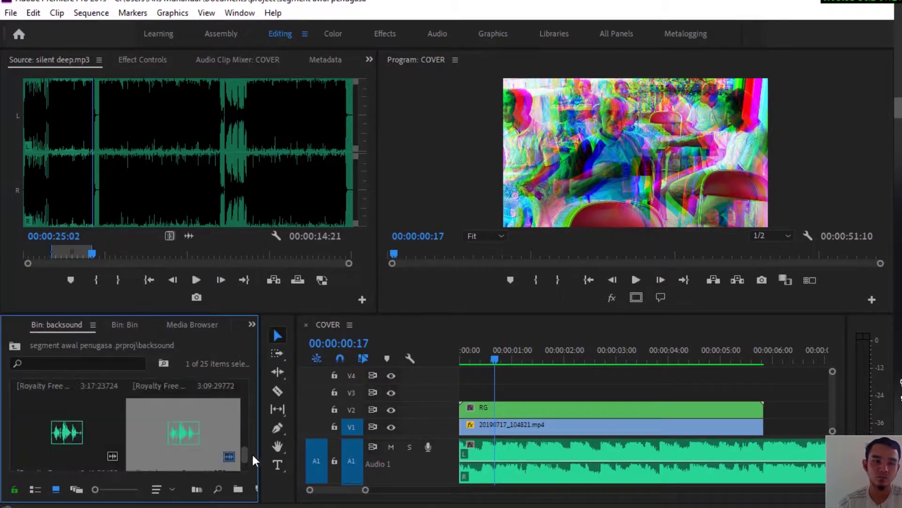
scroll(252, 455, down, 1)
scroll(255, 448, up, 1)
scroll(260, 444, up, 3)
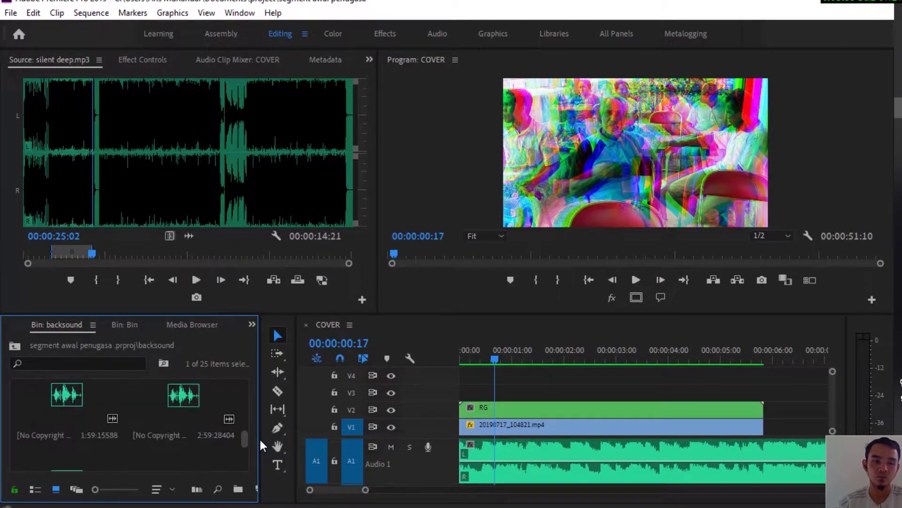
drag(259, 426, 362, 422)
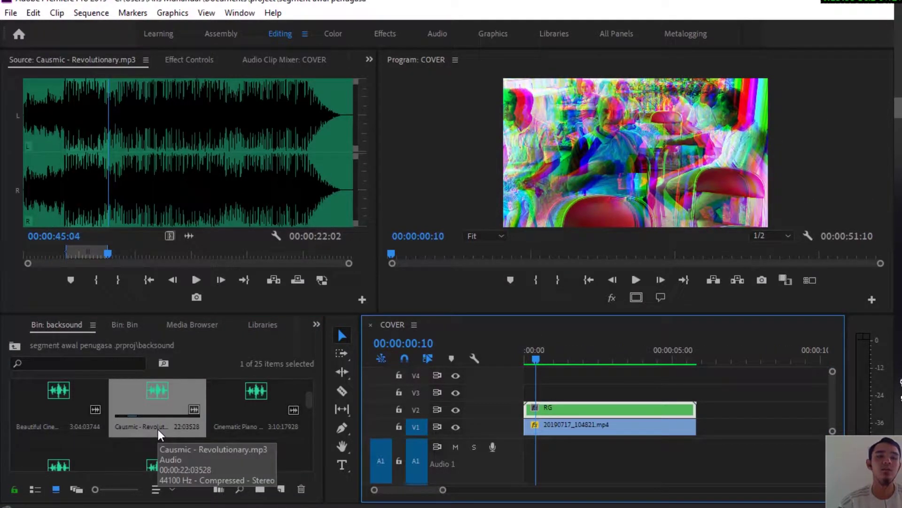
drag(80, 183, 522, 453)
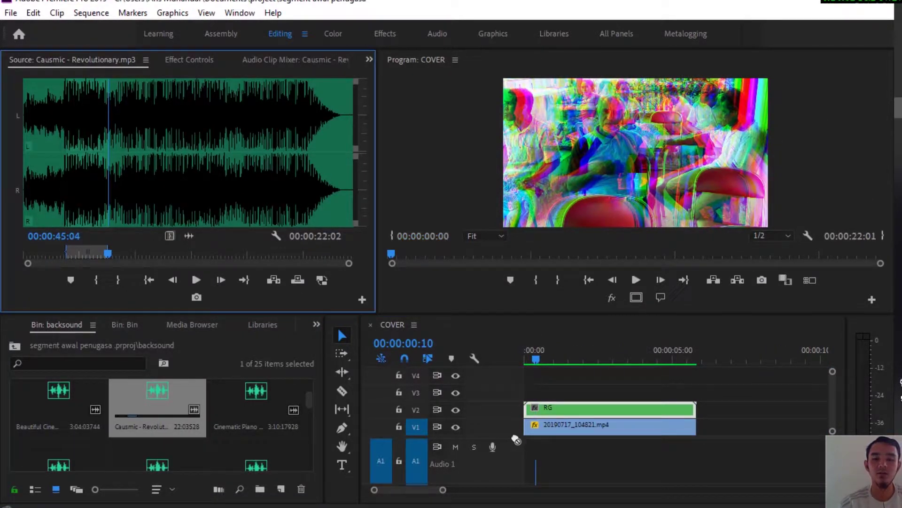
drag(522, 453, 523, 454)
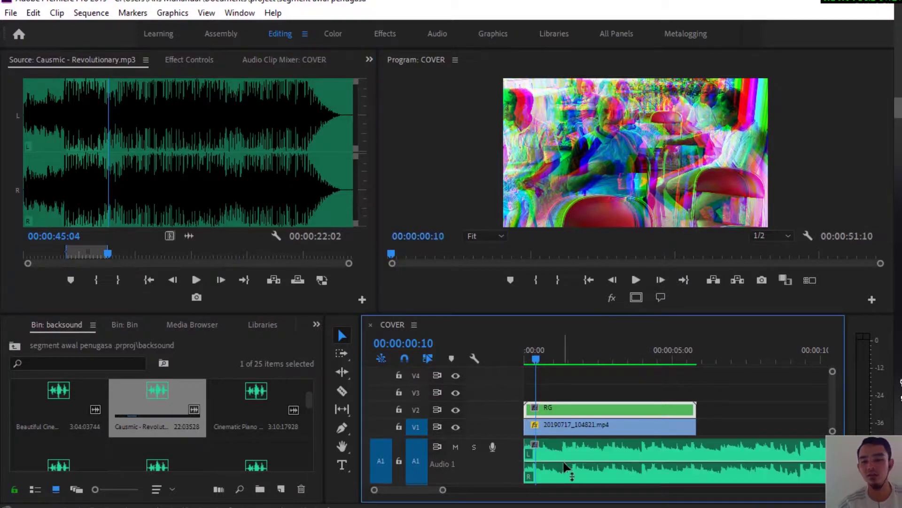
Razor-cut the RG clip on V2 and clear the short pieces at both ends
click(342, 391)
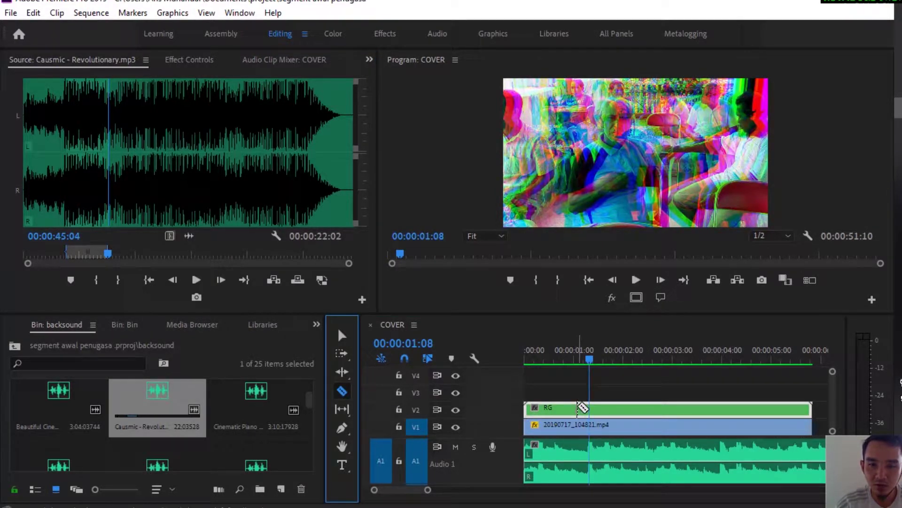
click(583, 407)
click(587, 362)
click(763, 407)
click(341, 335)
click(564, 409)
right_click(562, 408)
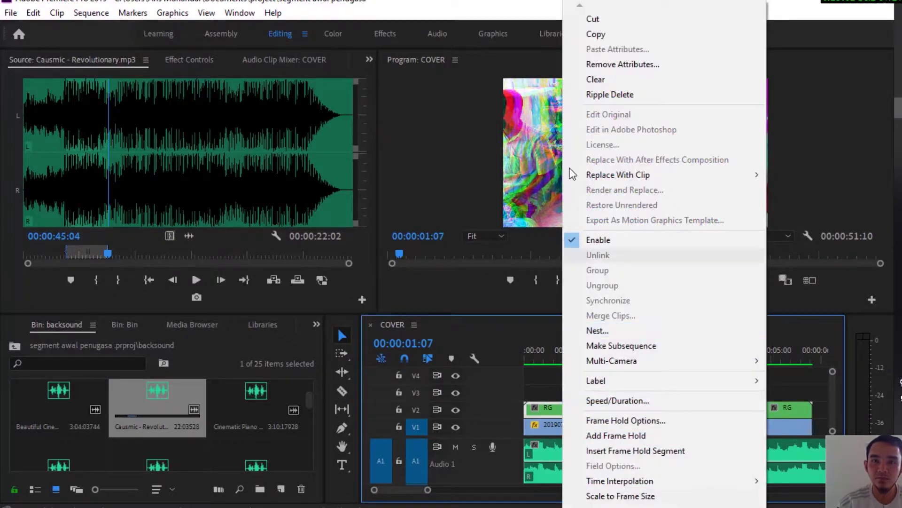
click(592, 77)
right_click(788, 408)
click(717, 77)
Slice the RG clip into one-frame pieces, adding an edit (Ctrl+K) after each frame step
click(343, 391)
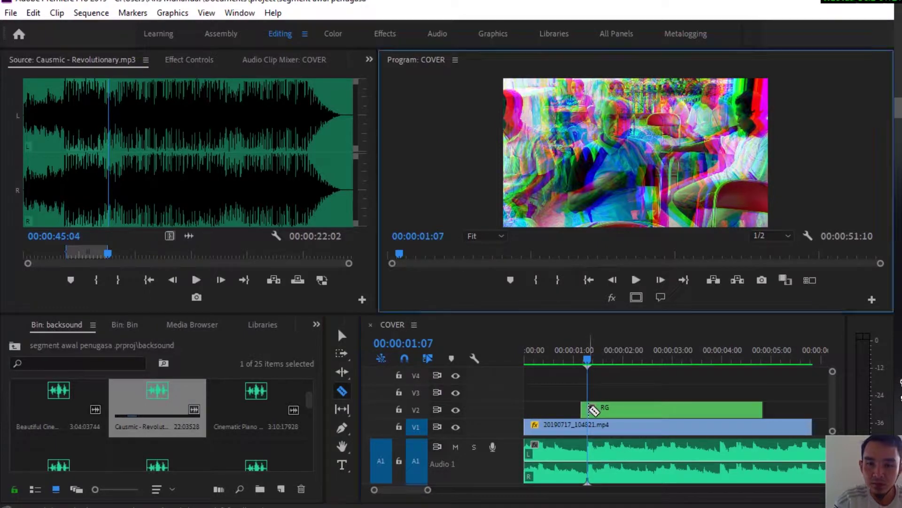
key(Right)
key(Right)
key(Right)
key(Right)
key(Right)
key(Right)
click(598, 409)
key(Right)
key(ctrl+k)
key(Right)
key(ctrl+k)
key(Right)
key(ctrl+k)
key(Right)
key(ctrl+k)
key(Right)
key(ctrl+k)
key(Right)
key(ctrl+k)
key(Right)
key(ctrl+k)
key(Right)
key(ctrl+k)
key(Right)
key(ctrl+k)
key(Right)
key(ctrl+k)
key(Right)
key(ctrl+k)
key(Right)
key(ctrl+k)
key(Right)
key(ctrl+k)
key(Right)
key(ctrl+k)
key(Right)
key(ctrl+k)
key(Right)
key(ctrl+k)
key(Right)
key(ctrl+k)
key(Right)
key(ctrl+k)
key(Right)
key(ctrl+k)
key(Right)
key(ctrl+k)
key(Right)
key(ctrl+k)
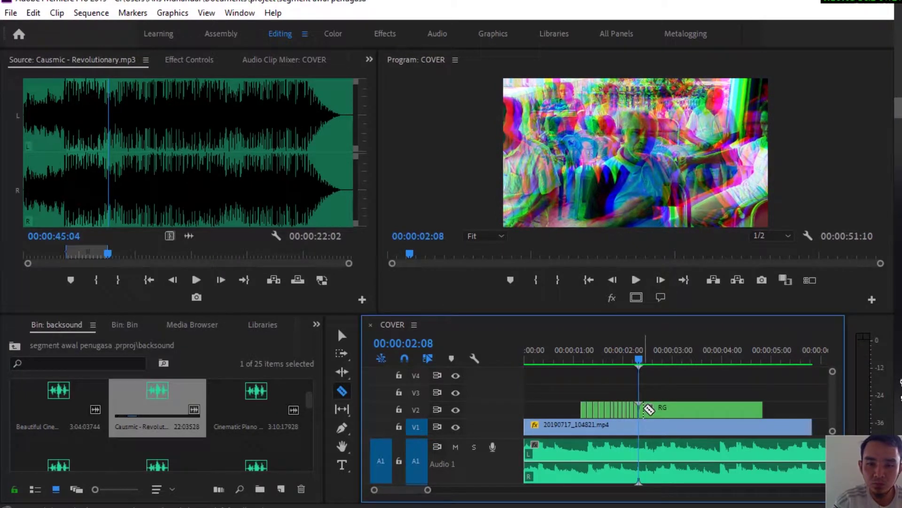
key(Right)
key(ctrl+k)
key(Right)
key(ctrl+k)
key(Right)
key(ctrl+k)
key(Right)
key(ctrl+k)
key(Right)
key(ctrl+k)
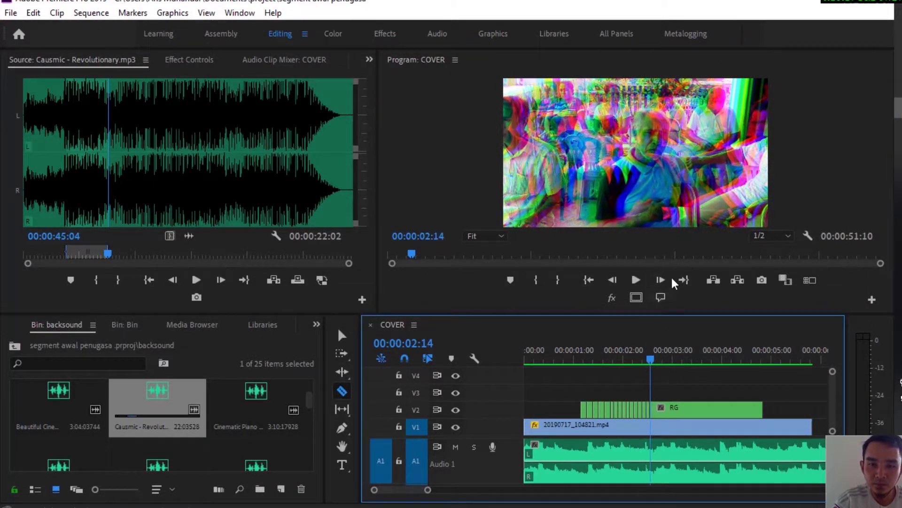
key(Right)
key(ctrl+k)
key(Right)
key(ctrl+k)
key(Right)
key(ctrl+k)
key(Right)
key(ctrl+k)
key(Right)
key(ctrl+k)
key(Right)
key(ctrl+k)
key(Right)
key(ctrl+k)
key(Right)
key(ctrl+k)
key(Right)
key(ctrl+k)
key(Right)
key(ctrl+k)
key(Right)
key(ctrl+k)
key(Right)
key(ctrl+k)
key(Right)
key(ctrl+k)
key(Right)
key(ctrl+k)
key(Right)
key(ctrl+k)
key(Right)
key(ctrl+k)
key(Right)
key(ctrl+k)
key(Right)
key(ctrl+k)
key(Right)
key(ctrl+k)
key(Right)
key(ctrl+k)
key(Right)
key(ctrl+k)
key(Right)
key(ctrl+k)
Clear the leftover last RG piece on V2
click(342, 336)
click(752, 410)
right_click(752, 411)
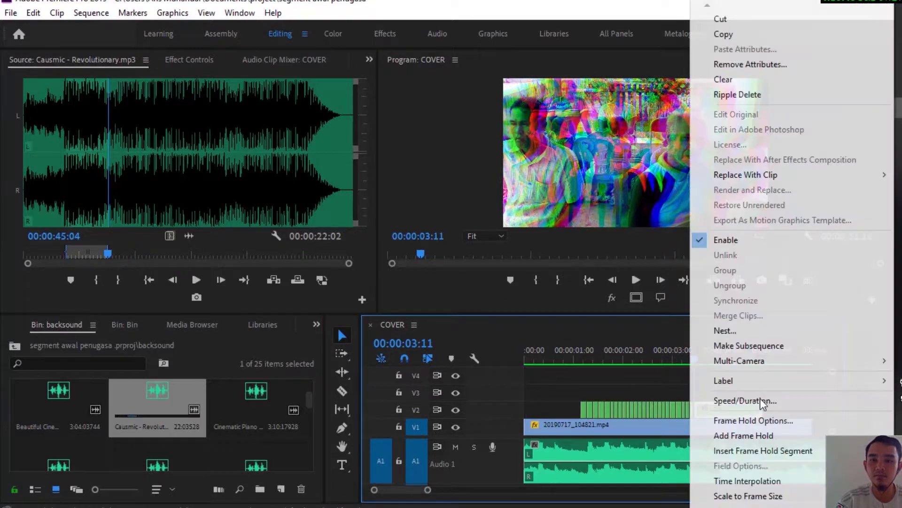
click(721, 78)
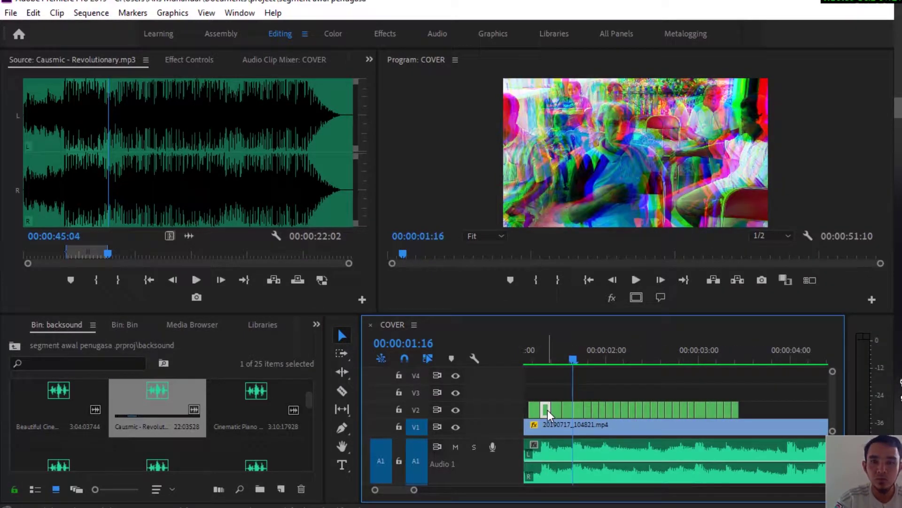
Clear alternating RG slices on V2 to leave gaps, and return the playhead near the start
right_click(548, 410)
click(597, 79)
right_click(569, 410)
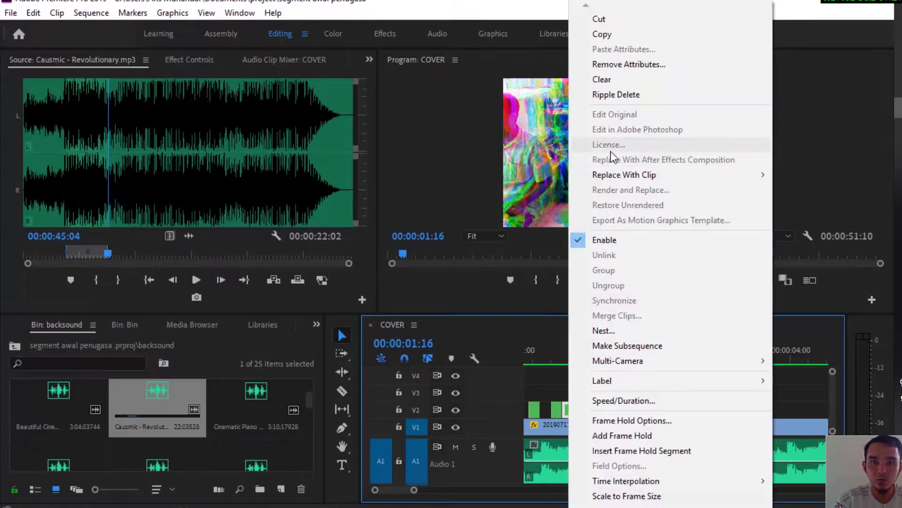
click(602, 79)
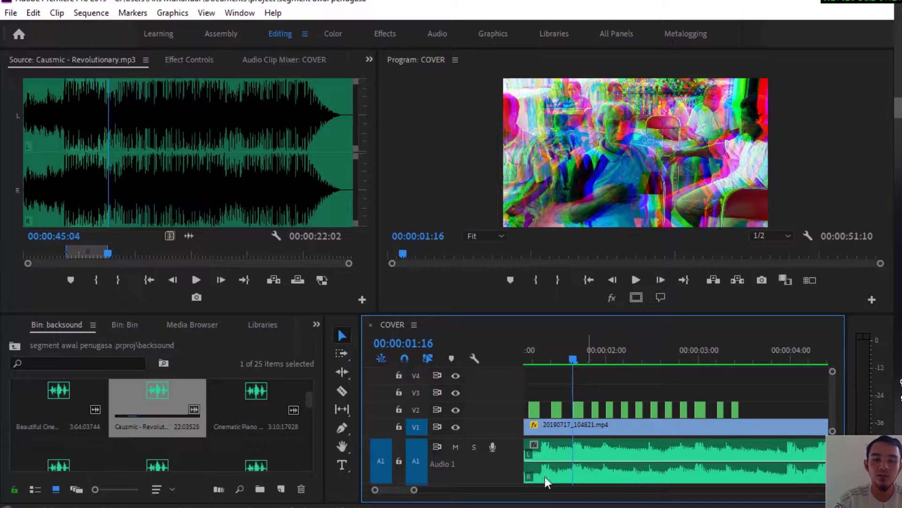
drag(416, 492, 418, 490)
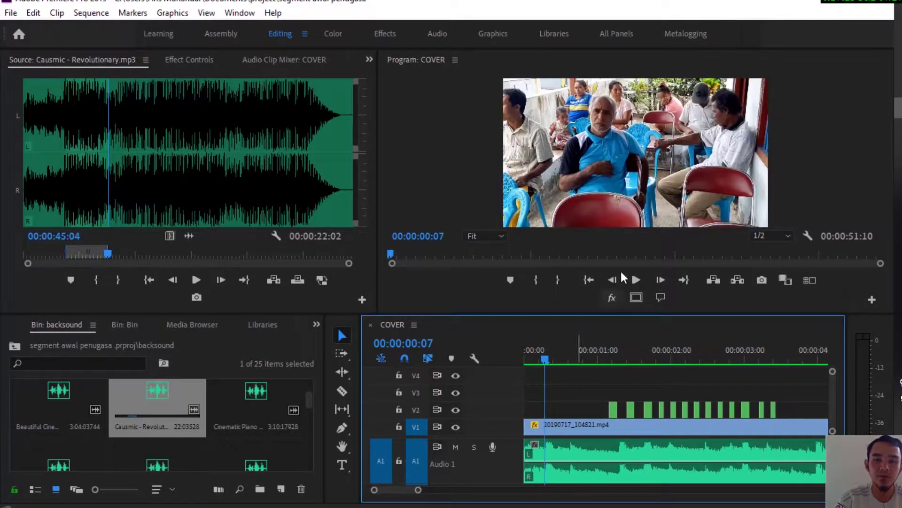
Play back the flickering RG glitch with the music in the Program monitor, then stop
click(634, 280)
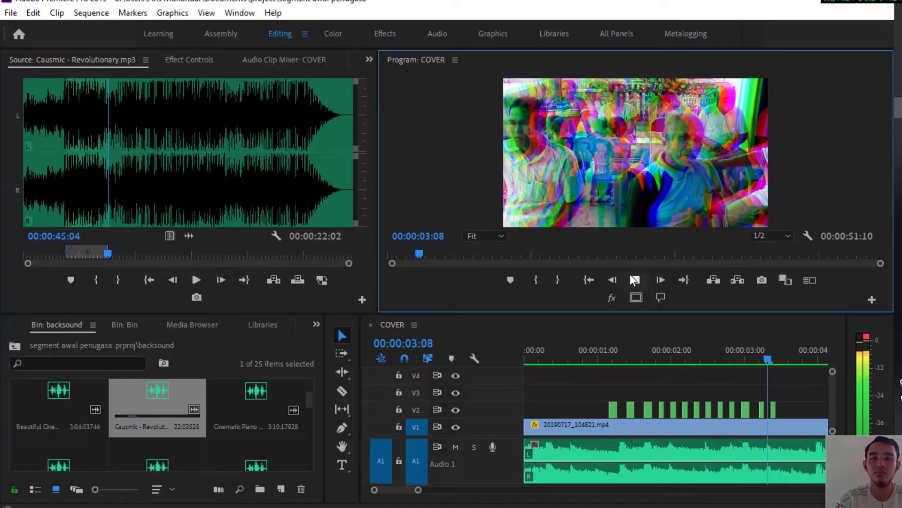
click(639, 279)
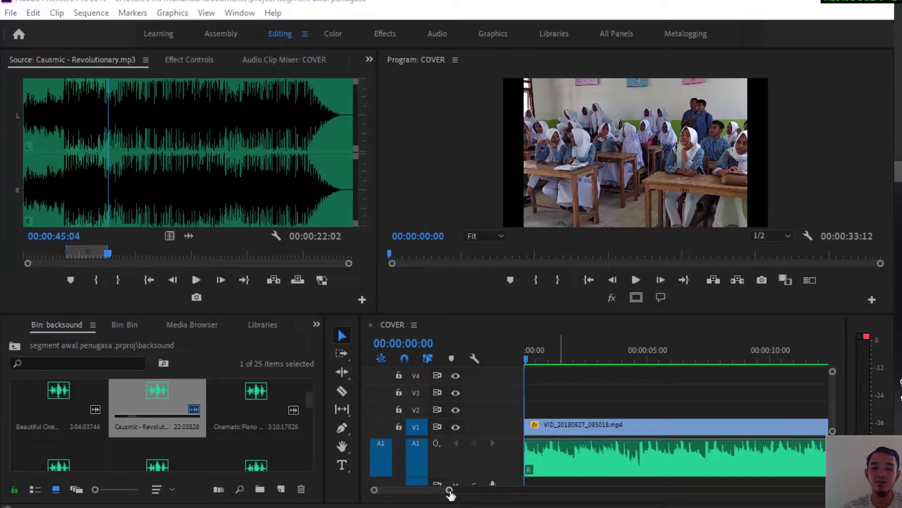
Scrub the COVER timeline playhead to 00:00:03:05 in the classroom clip
scroll(440, 488, down, 3)
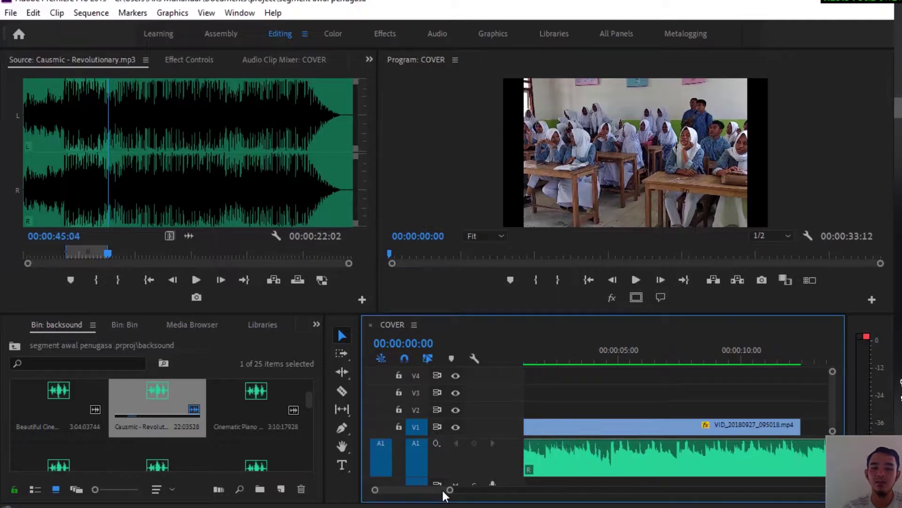
scroll(441, 490, up, 3)
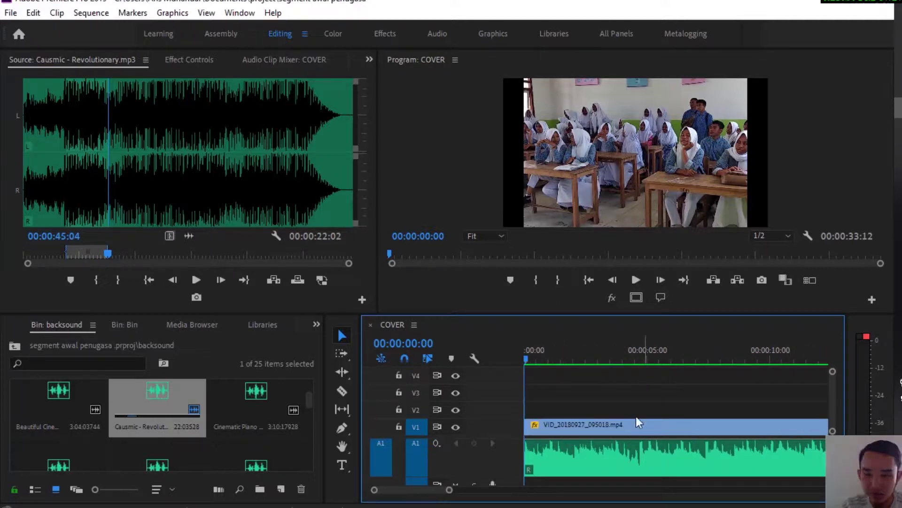
click(635, 348)
drag(635, 360, 616, 355)
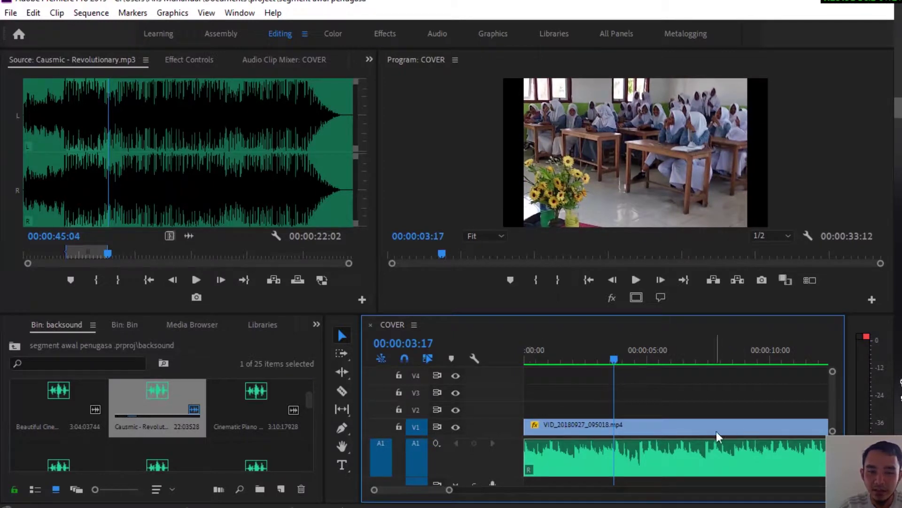
drag(616, 361, 604, 362)
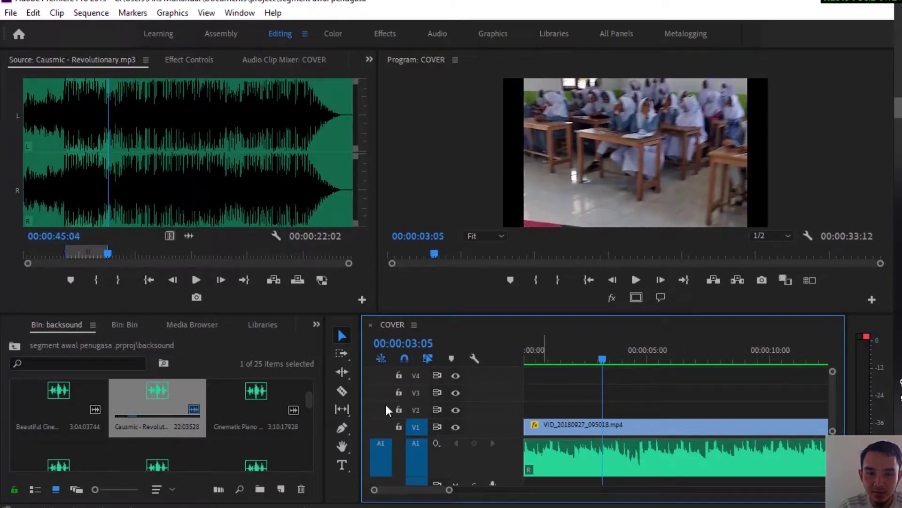
Razor-cut VID_20180927_095018.mp4 on V1 into short slices from 00:00:03:05 onward
click(342, 391)
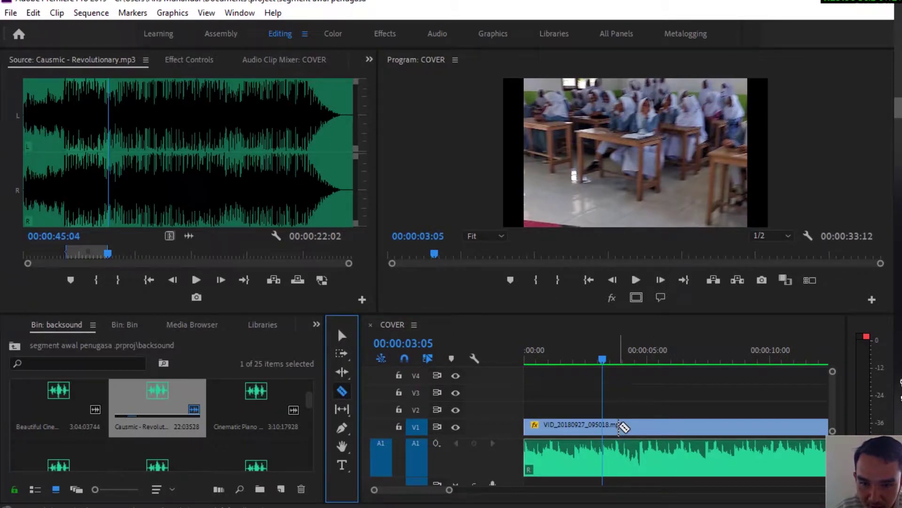
click(641, 426)
click(658, 426)
click(677, 425)
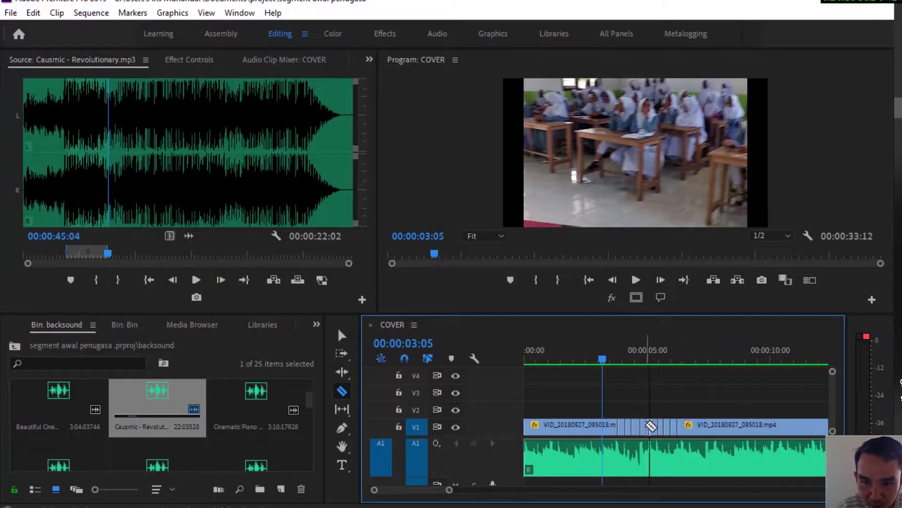
click(690, 426)
drag(449, 489, 435, 490)
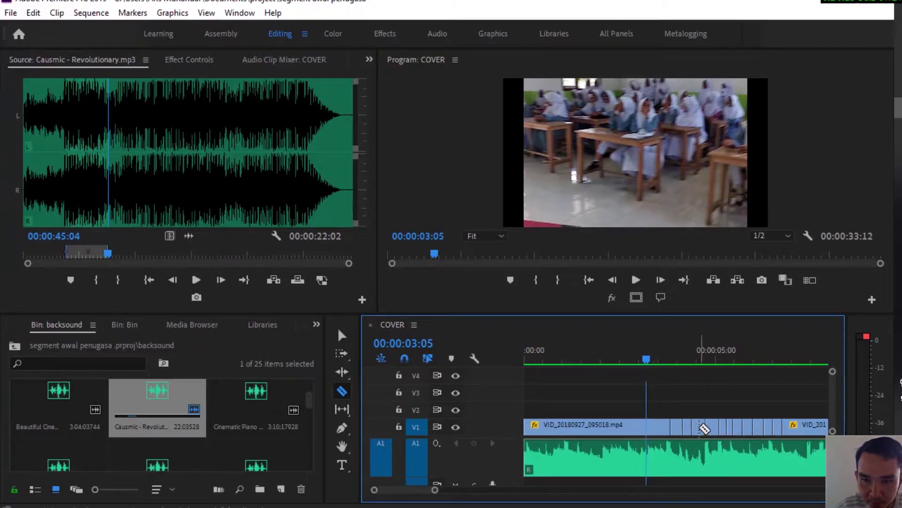
click(820, 426)
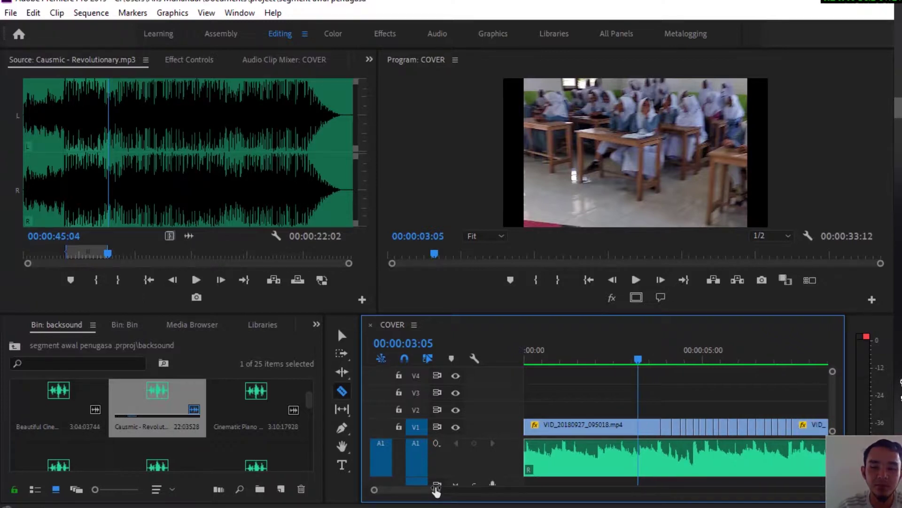
drag(434, 490, 426, 489)
key(Down)
click(342, 335)
Delete alternating short pieces of the classroom clip on V1, leaving gaps
click(610, 428)
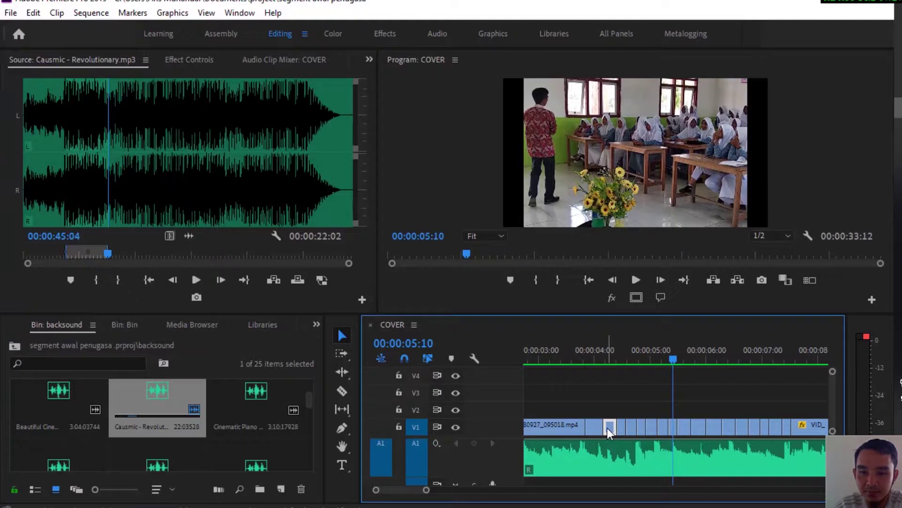
key(Delete)
click(631, 427)
key(Delete)
click(652, 427)
key(Delete)
click(673, 427)
key(Delete)
Preview the stuttered section from an earlier point in the Program monitor
click(561, 360)
click(629, 282)
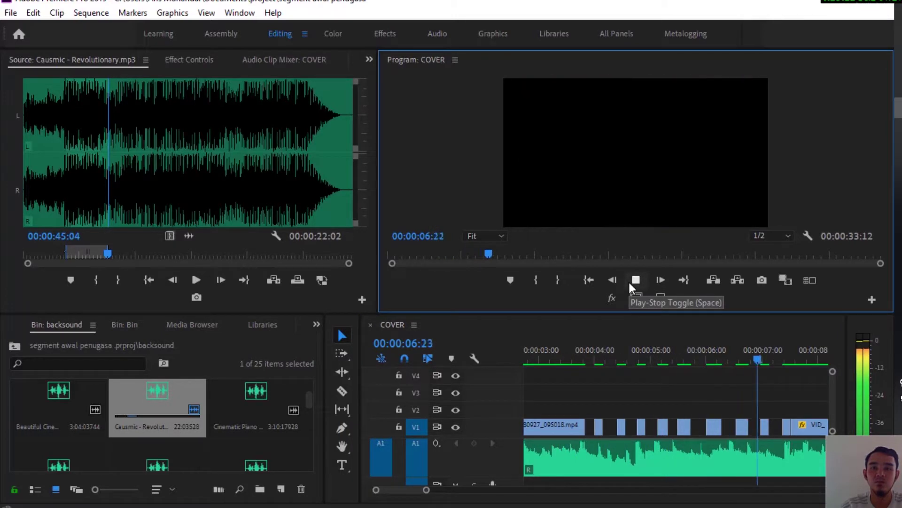
click(629, 281)
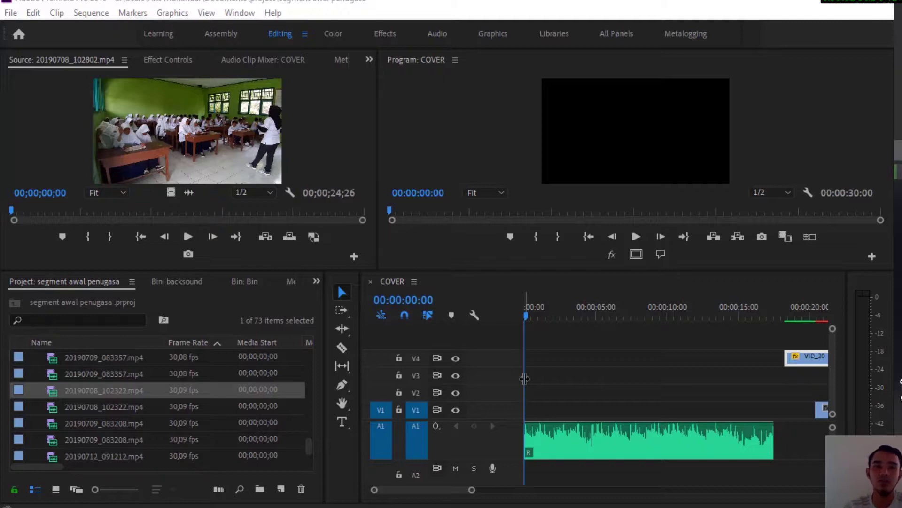
Mark the music's beats with markers during playback, then return the playhead to 00:00:00:00
scroll(525, 379, up, 1)
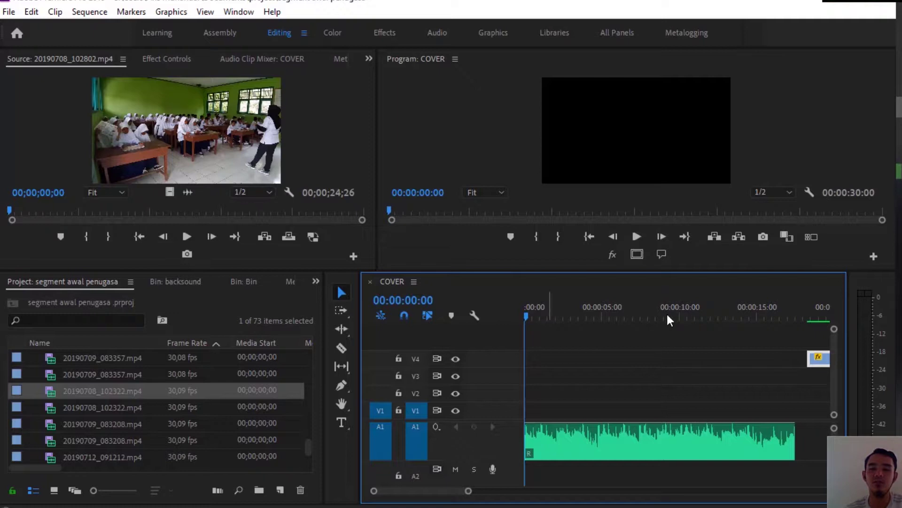
click(637, 236)
key(m)
key(m)
click(640, 234)
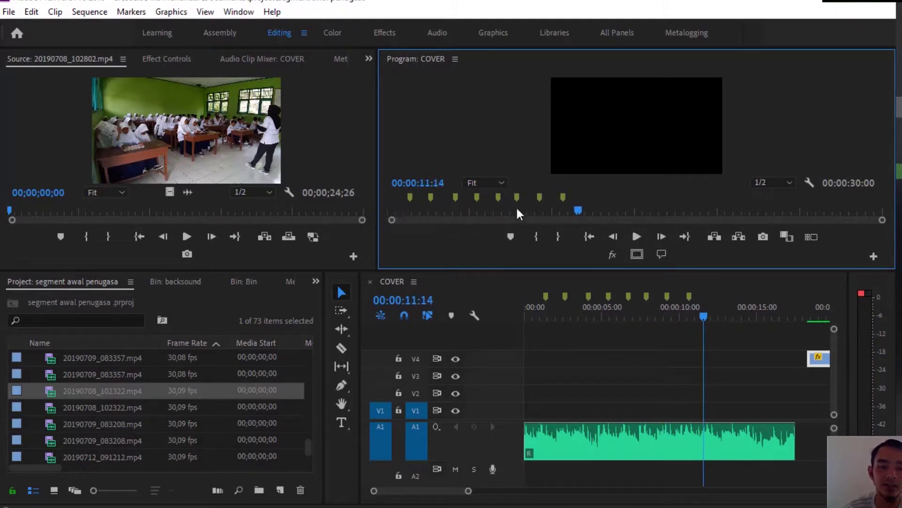
key(Home)
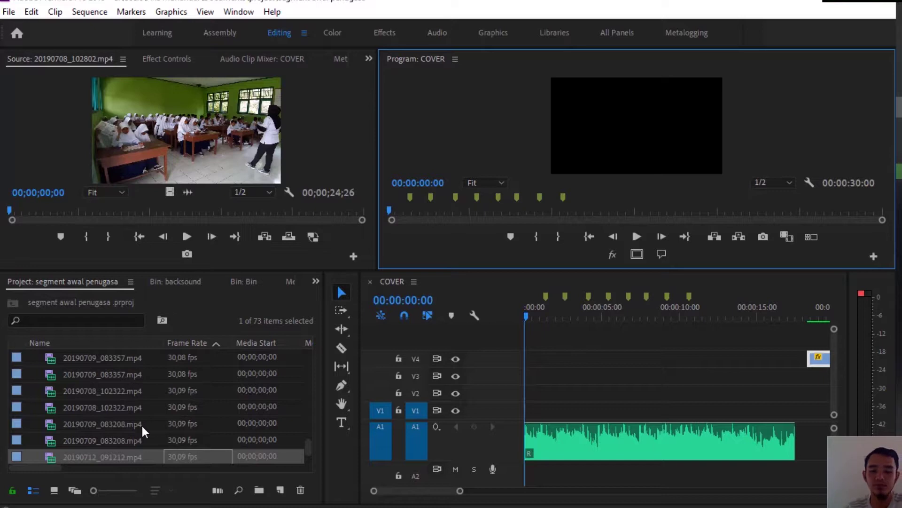
Automate the seven school clips to COVER with Placement set to At Unnumbered Markers
shift+click(187, 455)
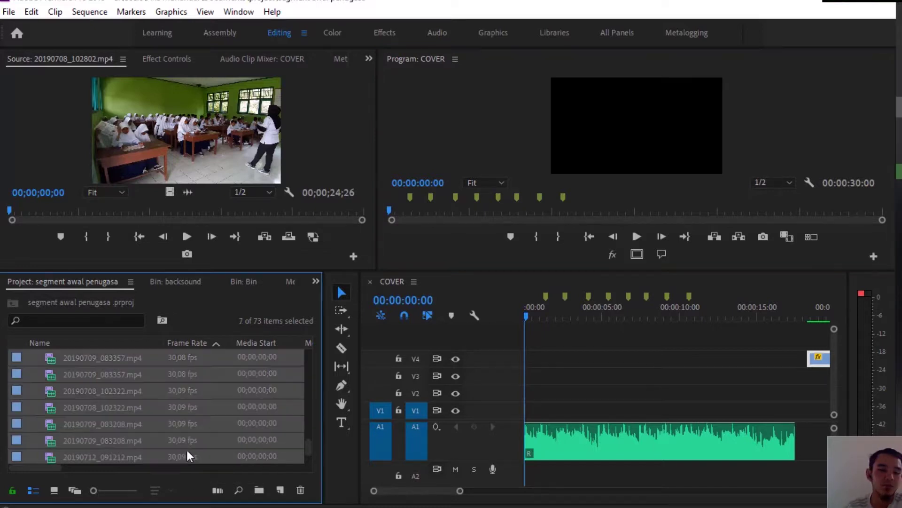
click(217, 491)
click(442, 174)
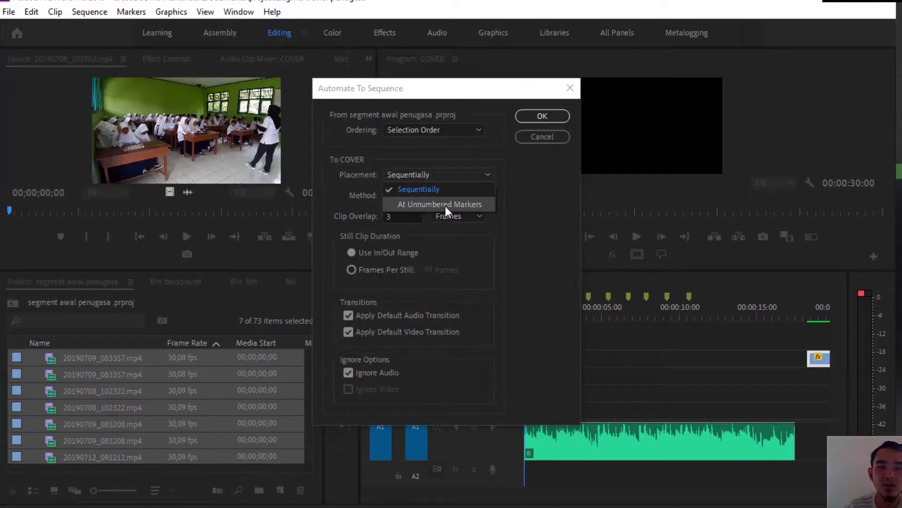
click(444, 205)
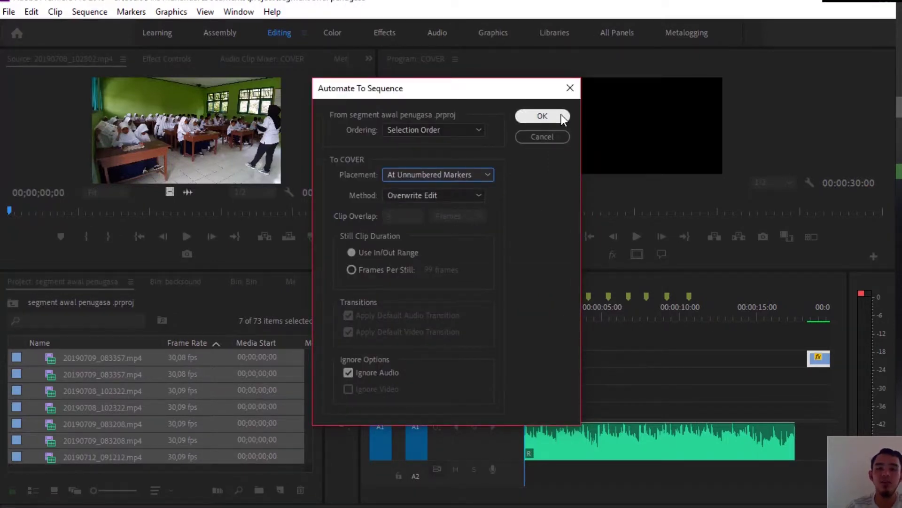
click(561, 116)
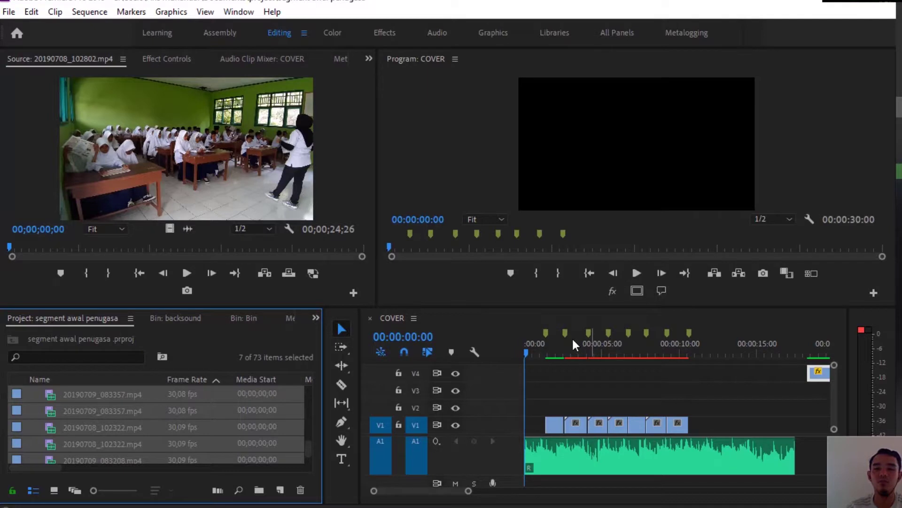
Render In to Out previews and play back the marker-synced clips
key(Return)
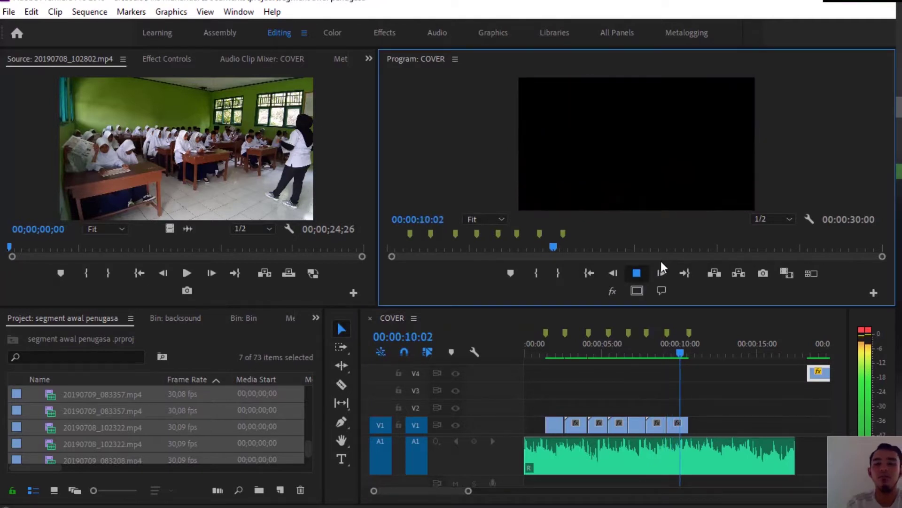
click(636, 273)
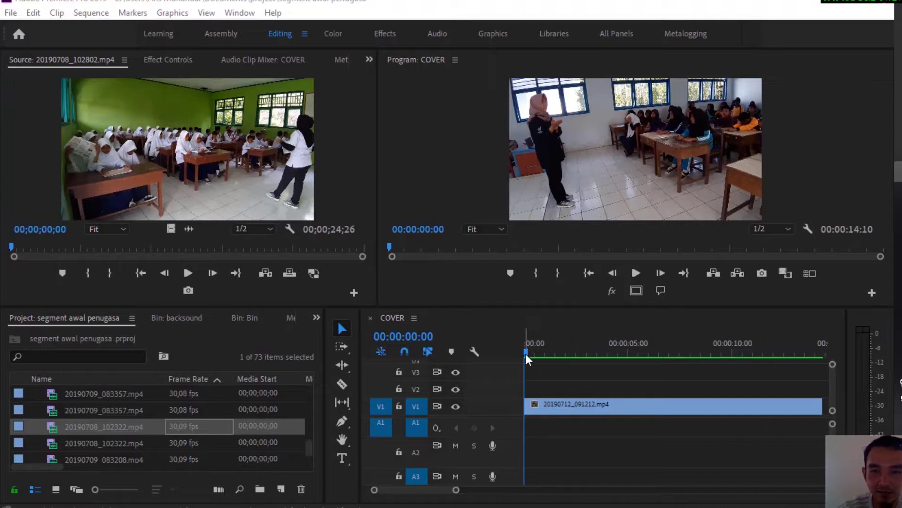
mouse_move(525, 352)
mouse_down()
mouse_move(768, 351)
mouse_move(502, 314)
mouse_up()
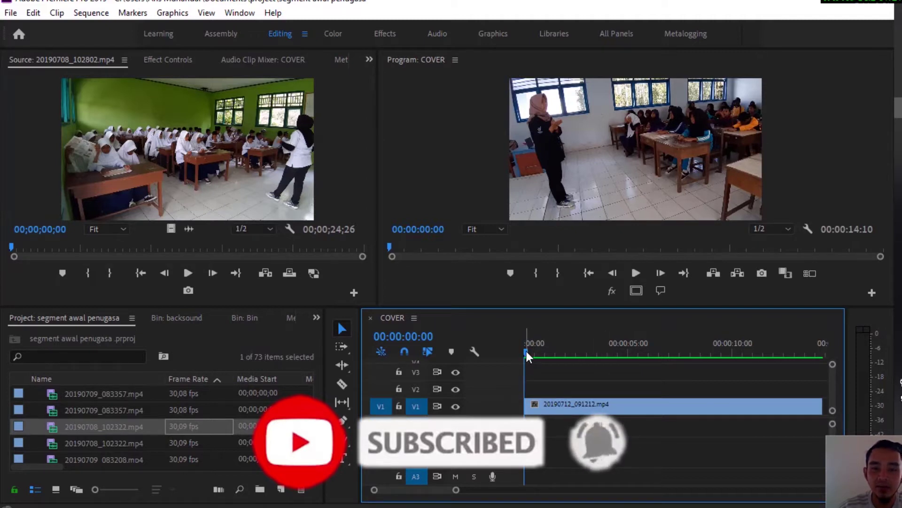
click(640, 273)
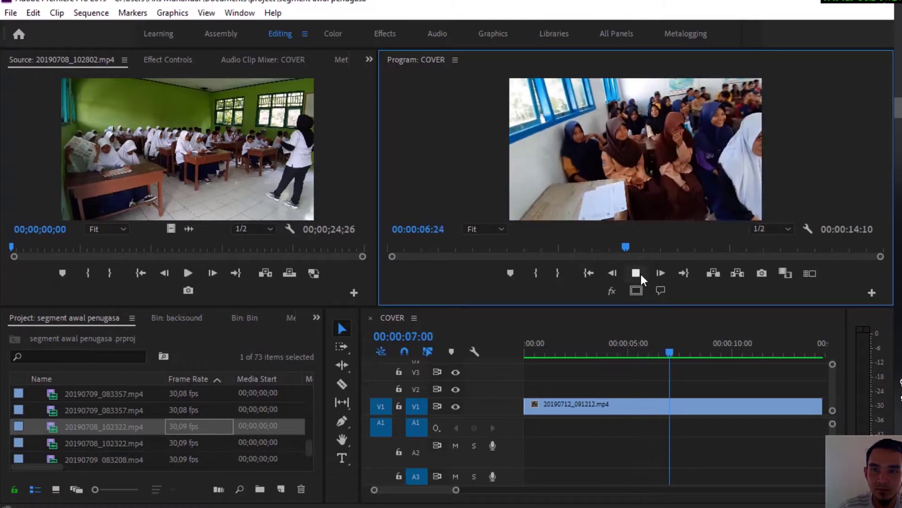
Razor-cut the 20190712_091212.mp4 clip at 00:00:02:13 and 00:00:08:08
click(641, 275)
drag(718, 355, 576, 352)
key(c)
click(577, 405)
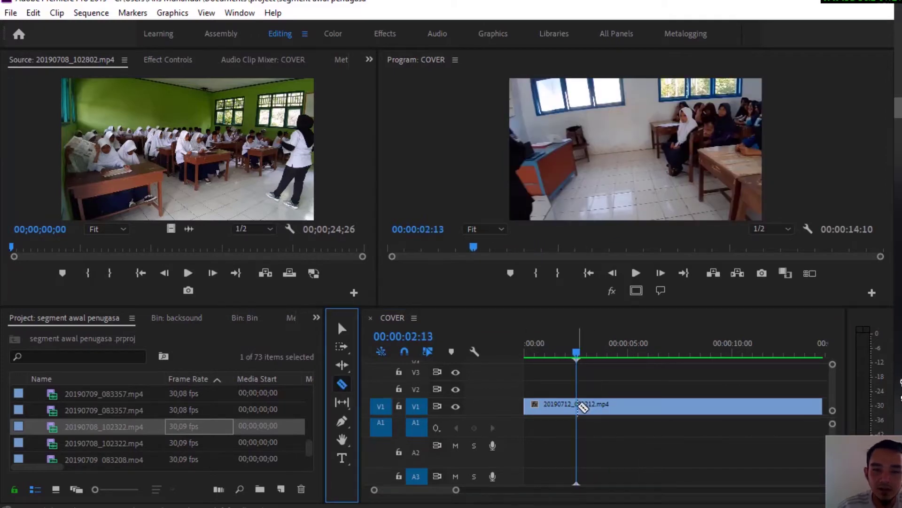
drag(579, 356, 697, 358)
click(699, 405)
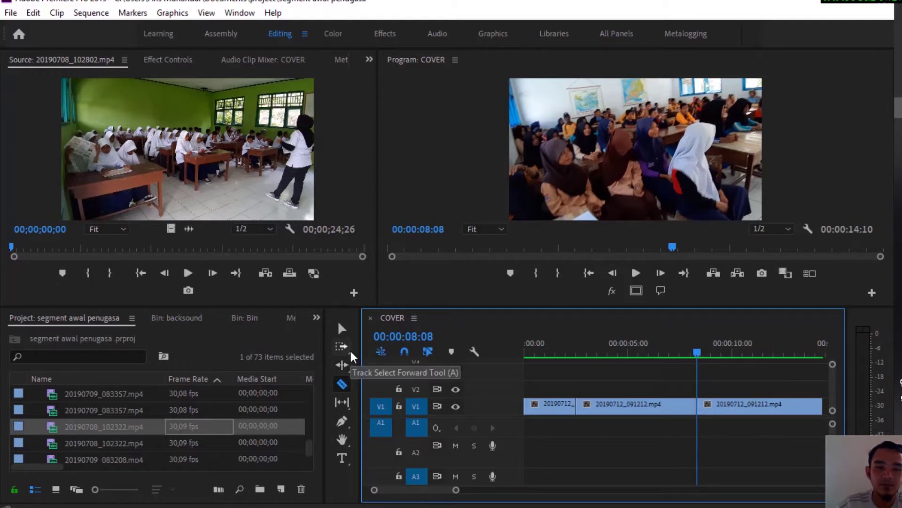
click(342, 364)
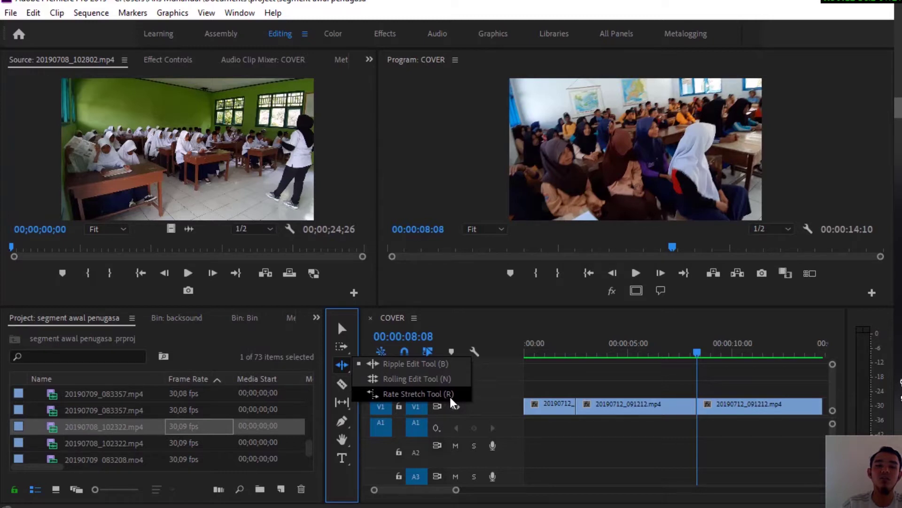
Rate-stretch the middle piece to a duration of 00:00:01:00
click(451, 397)
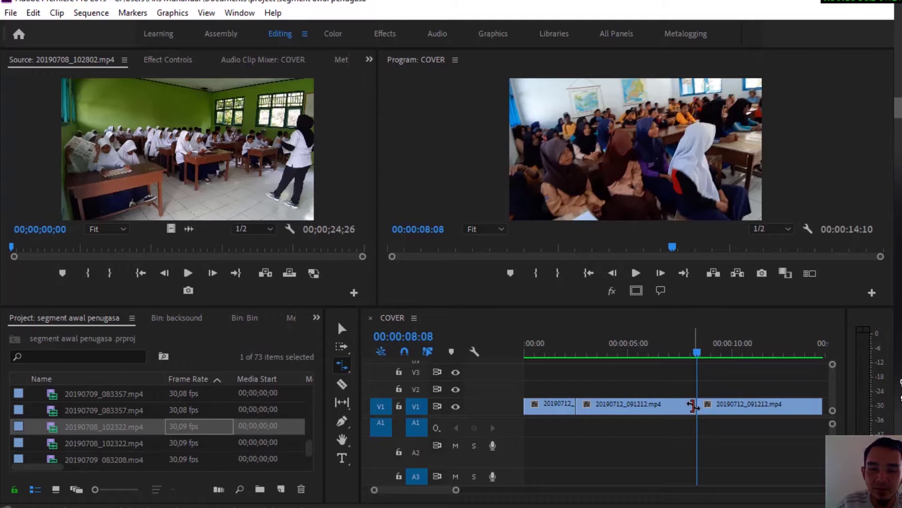
drag(693, 405, 595, 404)
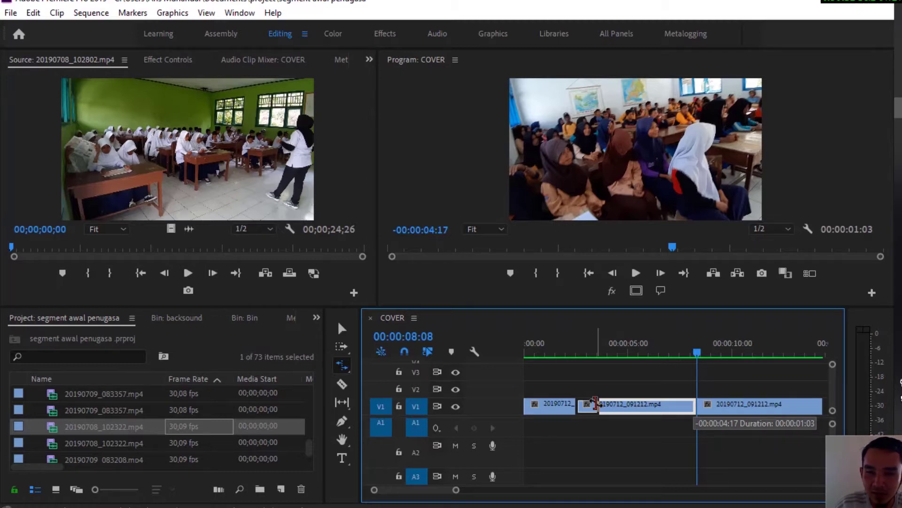
drag(594, 403, 594, 402)
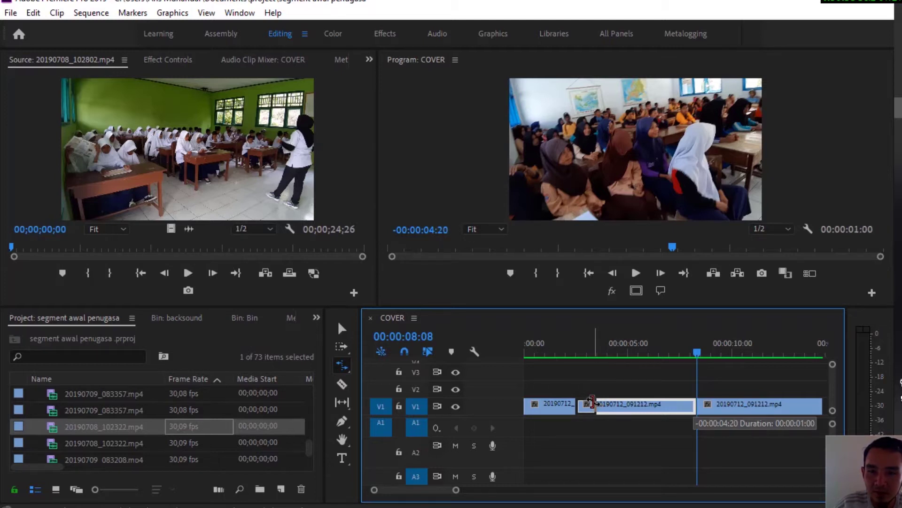
drag(593, 402, 595, 403)
click(543, 353)
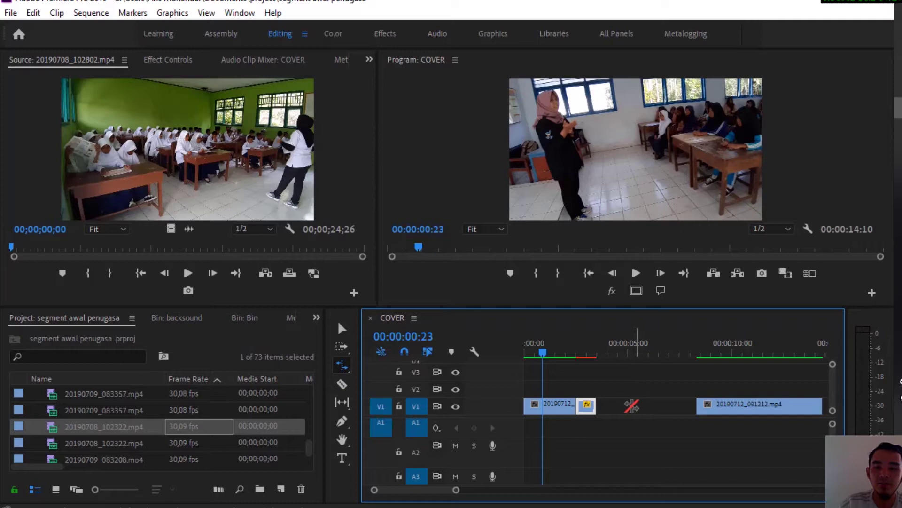
Ripple Delete the V1 gap so the sequence runs 00:00:09:15, then play it
click(636, 274)
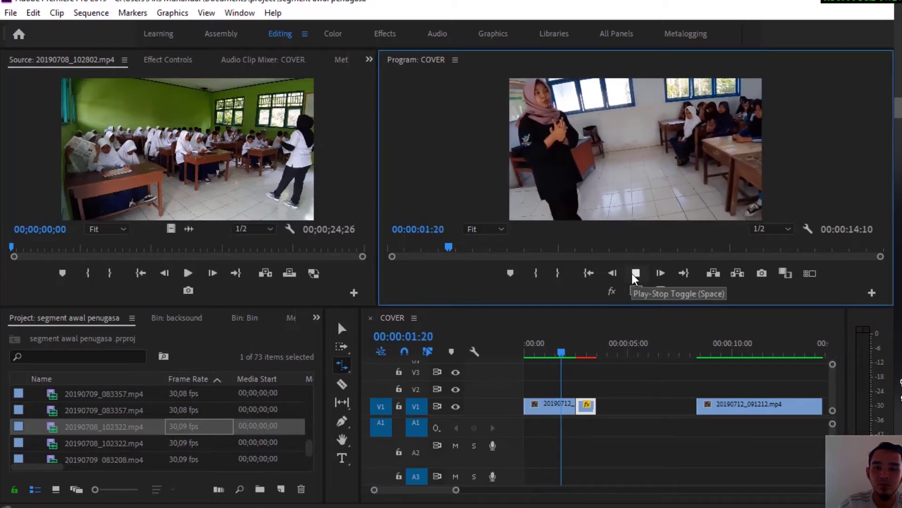
click(637, 408)
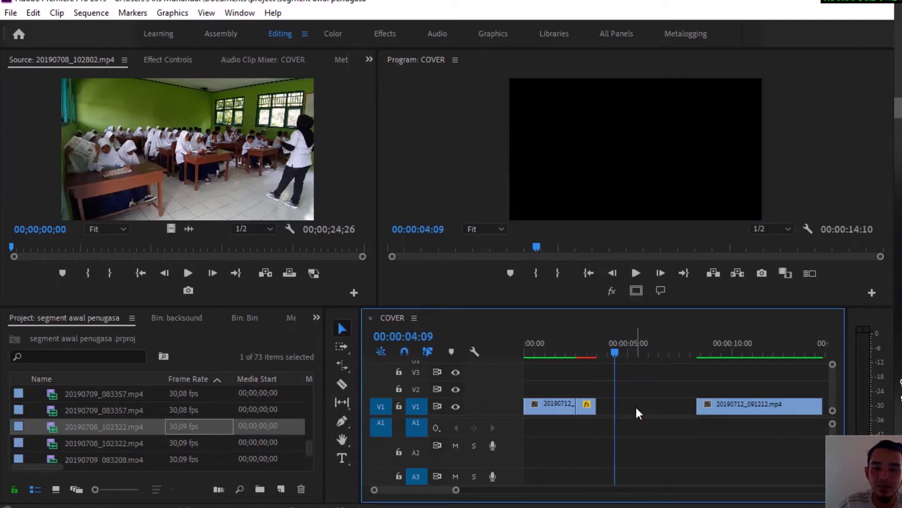
right_click(637, 408)
click(667, 416)
click(632, 272)
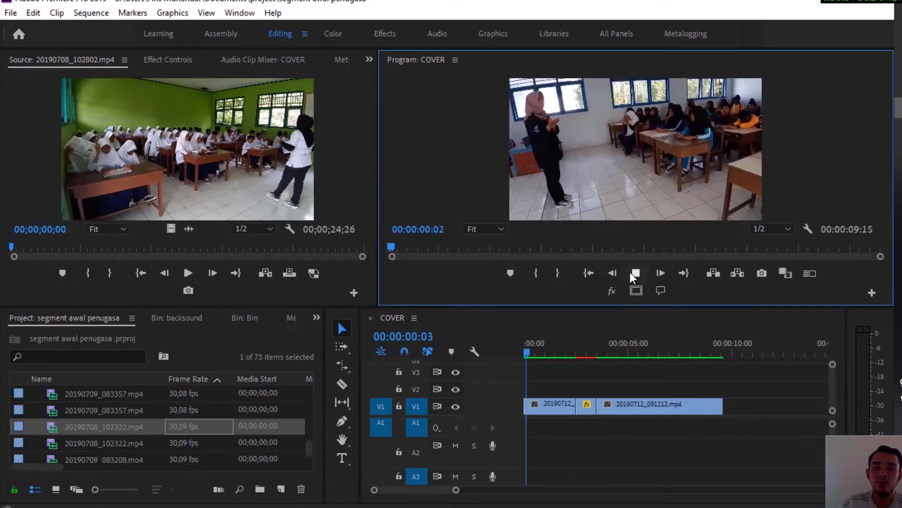